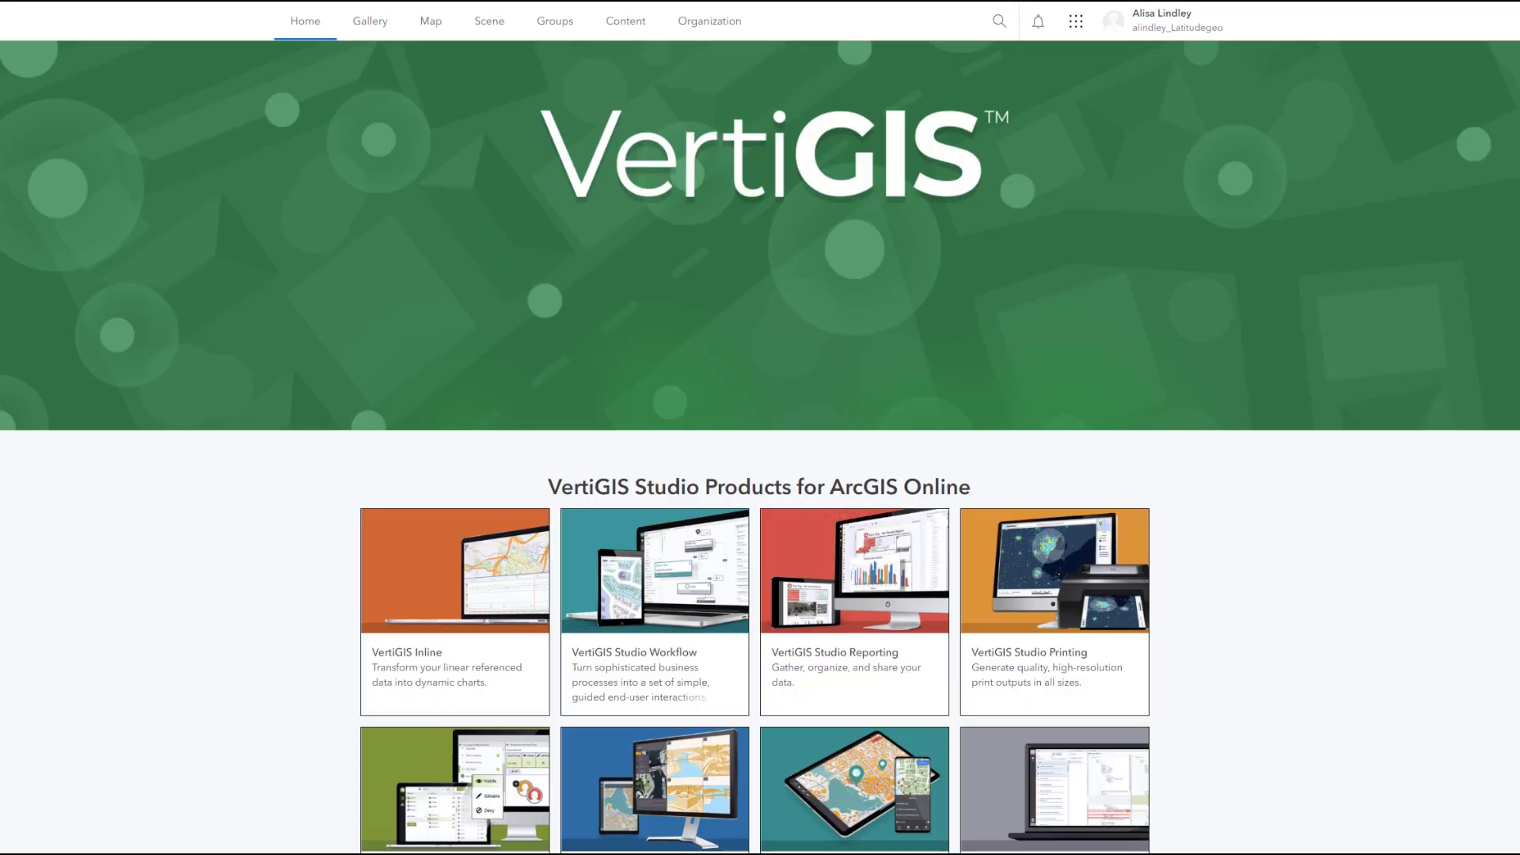
Pan the Capital City map north to the harbour and downtown streets, then toggle the I want to... menu.
scroll(760, 428, "down", 4)
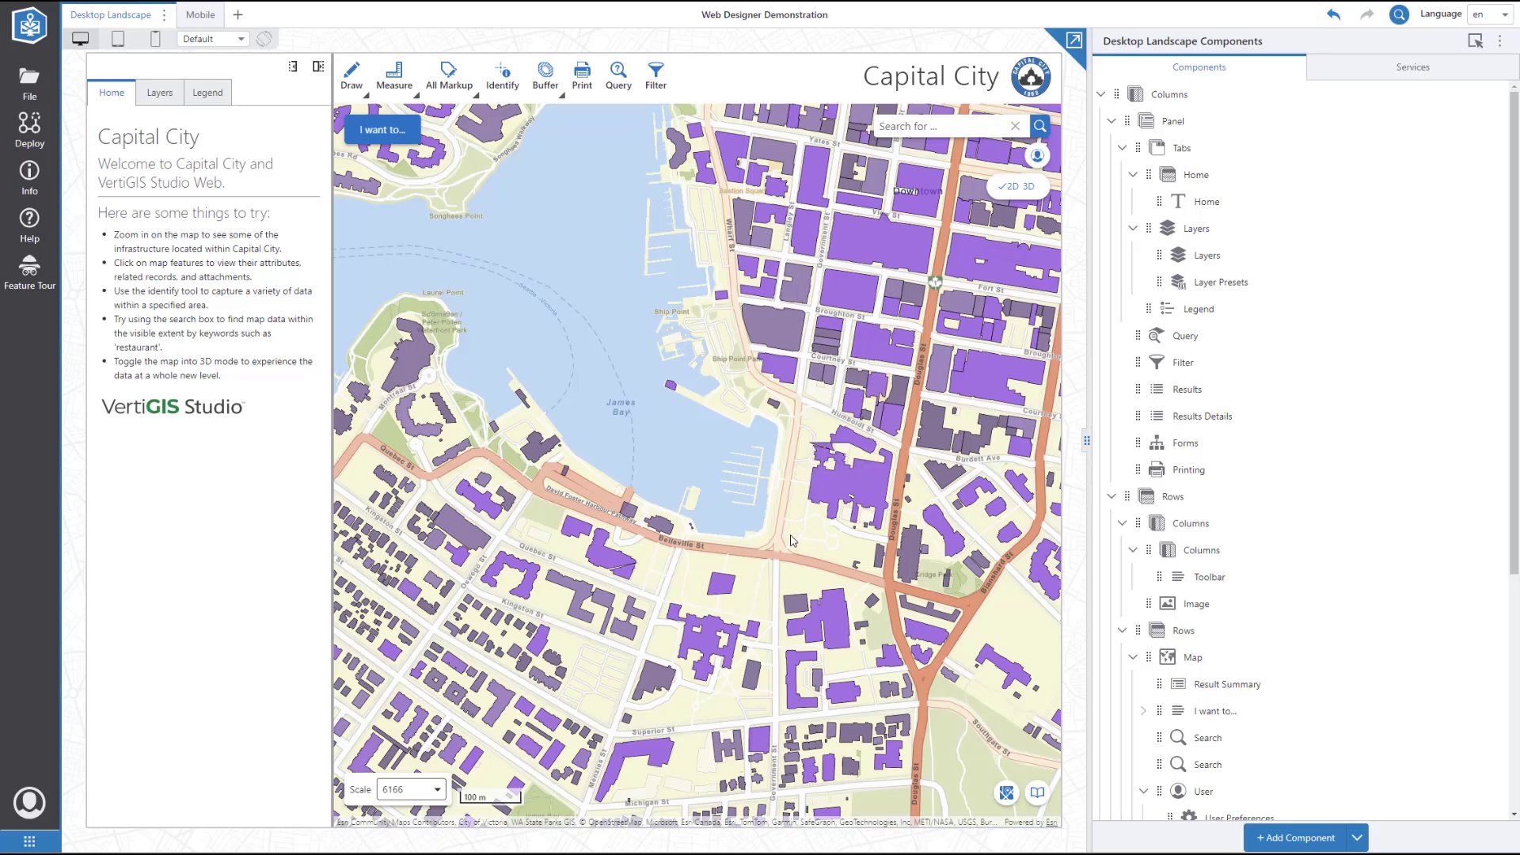
left_click_drag(589, 273, 551, 407)
left_click_drag(530, 304, 615, 413)
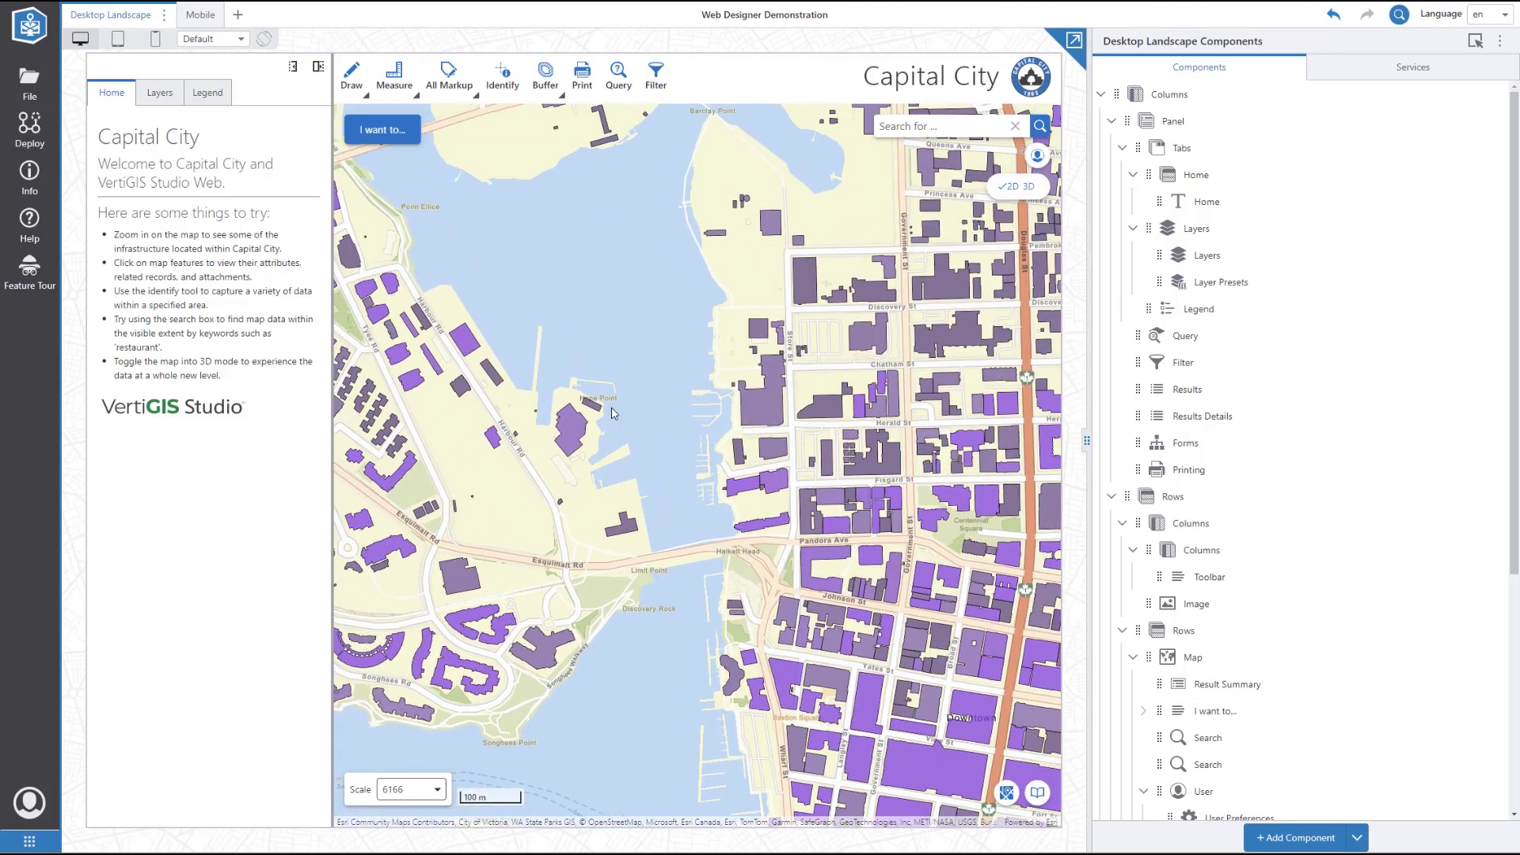
left_click(405, 132)
left_click(404, 132)
Add a Basemap Picker tab under Tabs after Home and drag the Legend tab out.
left_click(1299, 838)
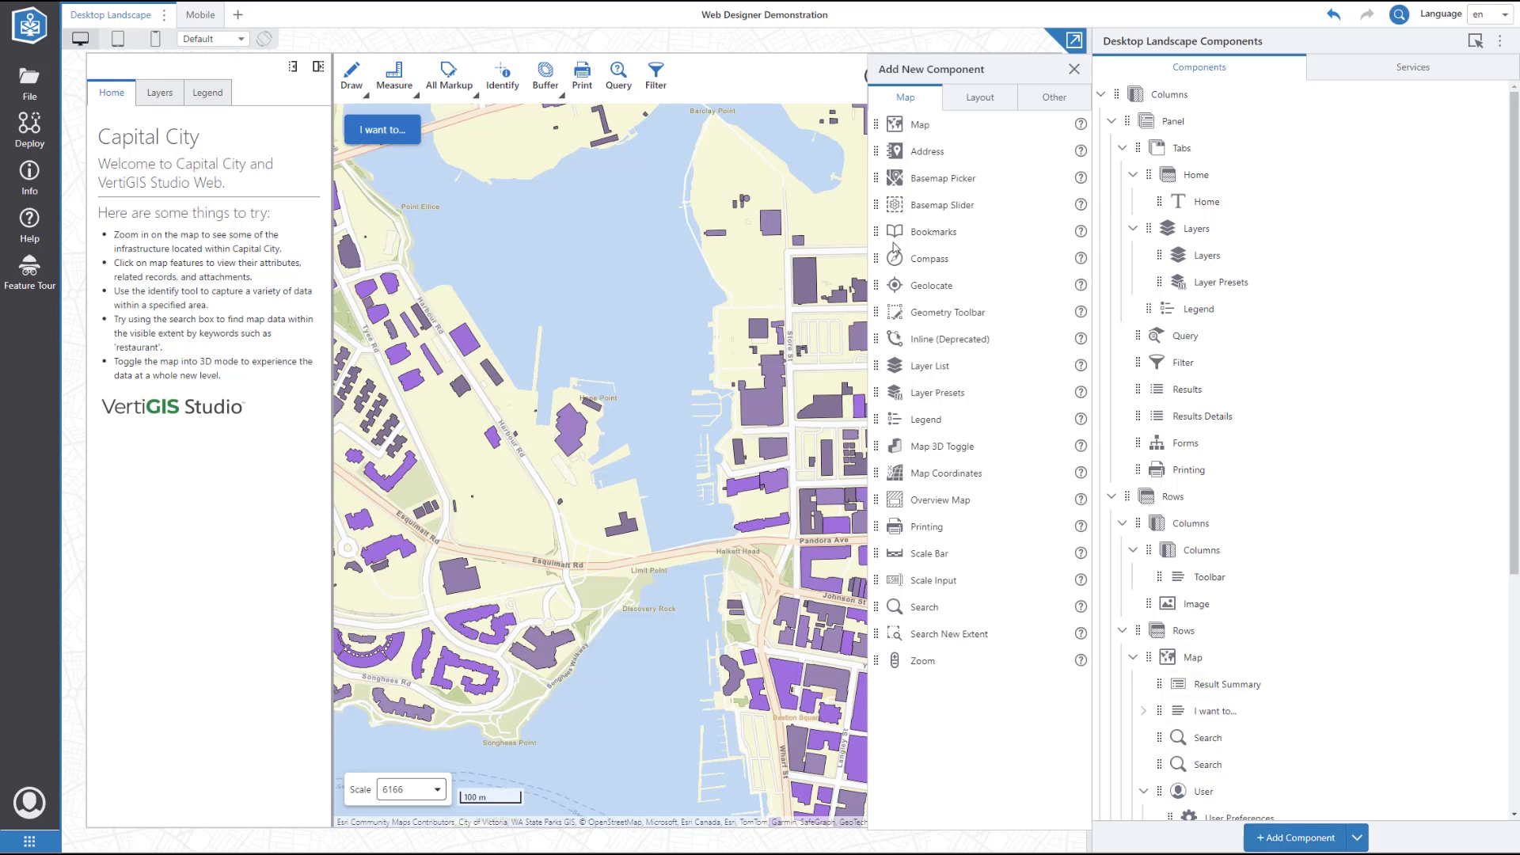
left_click_drag(876, 179, 1152, 175)
left_click_drag(1149, 336, 1203, 847)
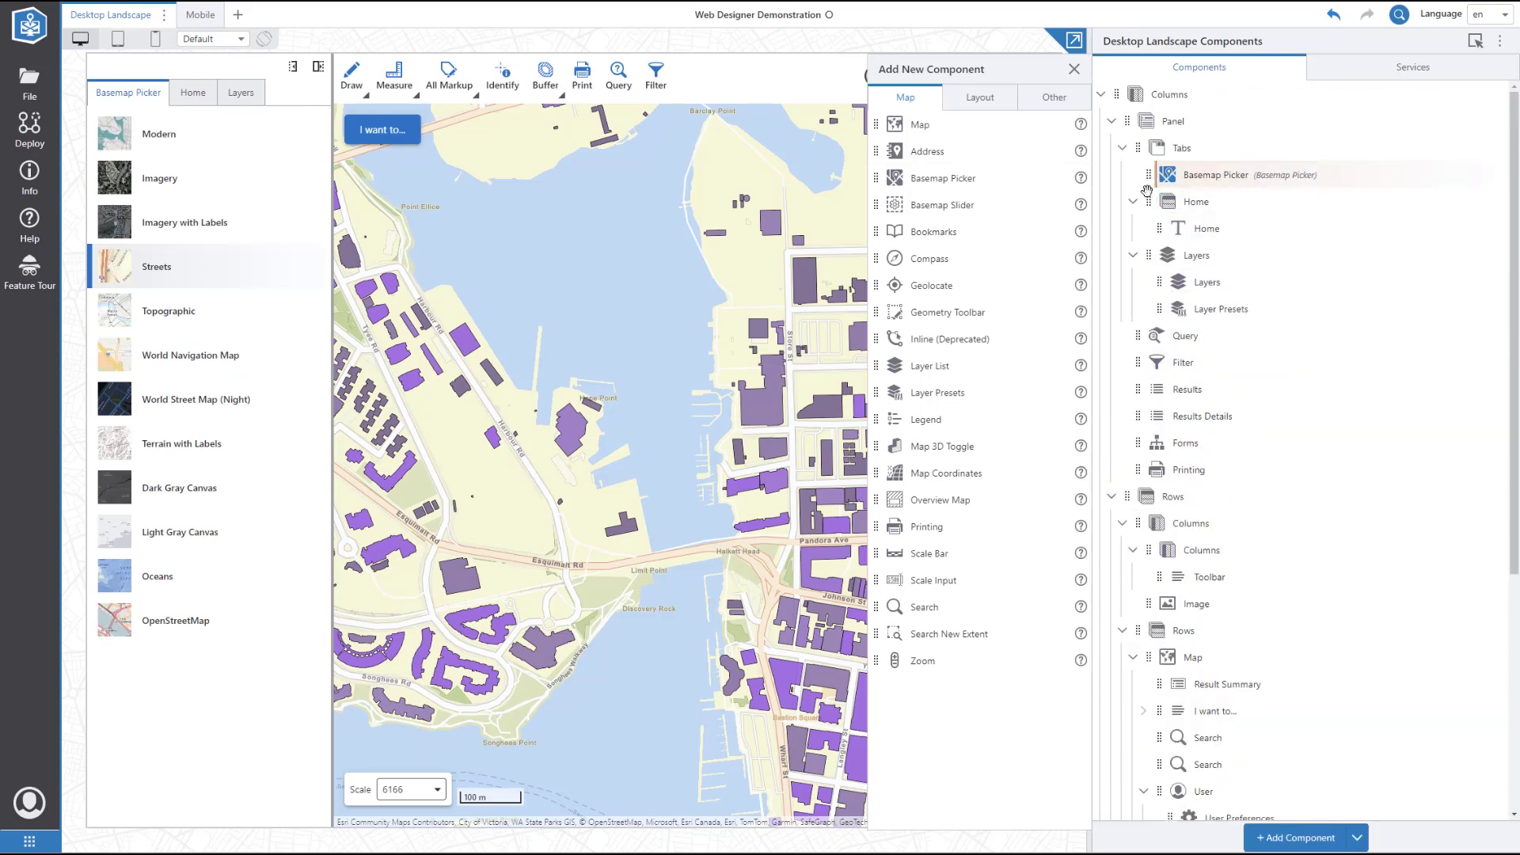
left_click_drag(1150, 190, 1153, 174)
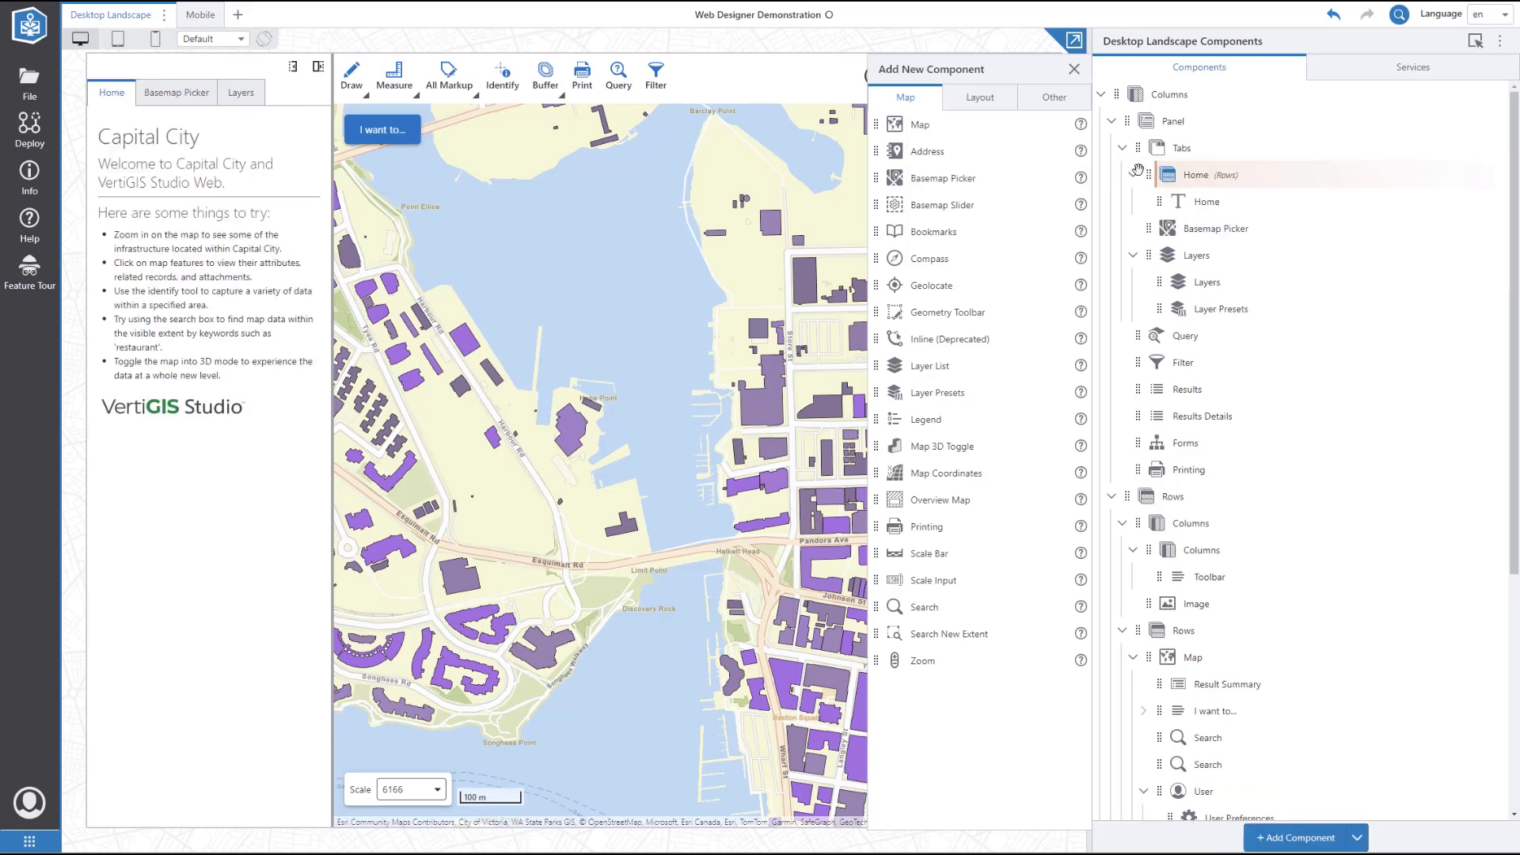
left_click(203, 23)
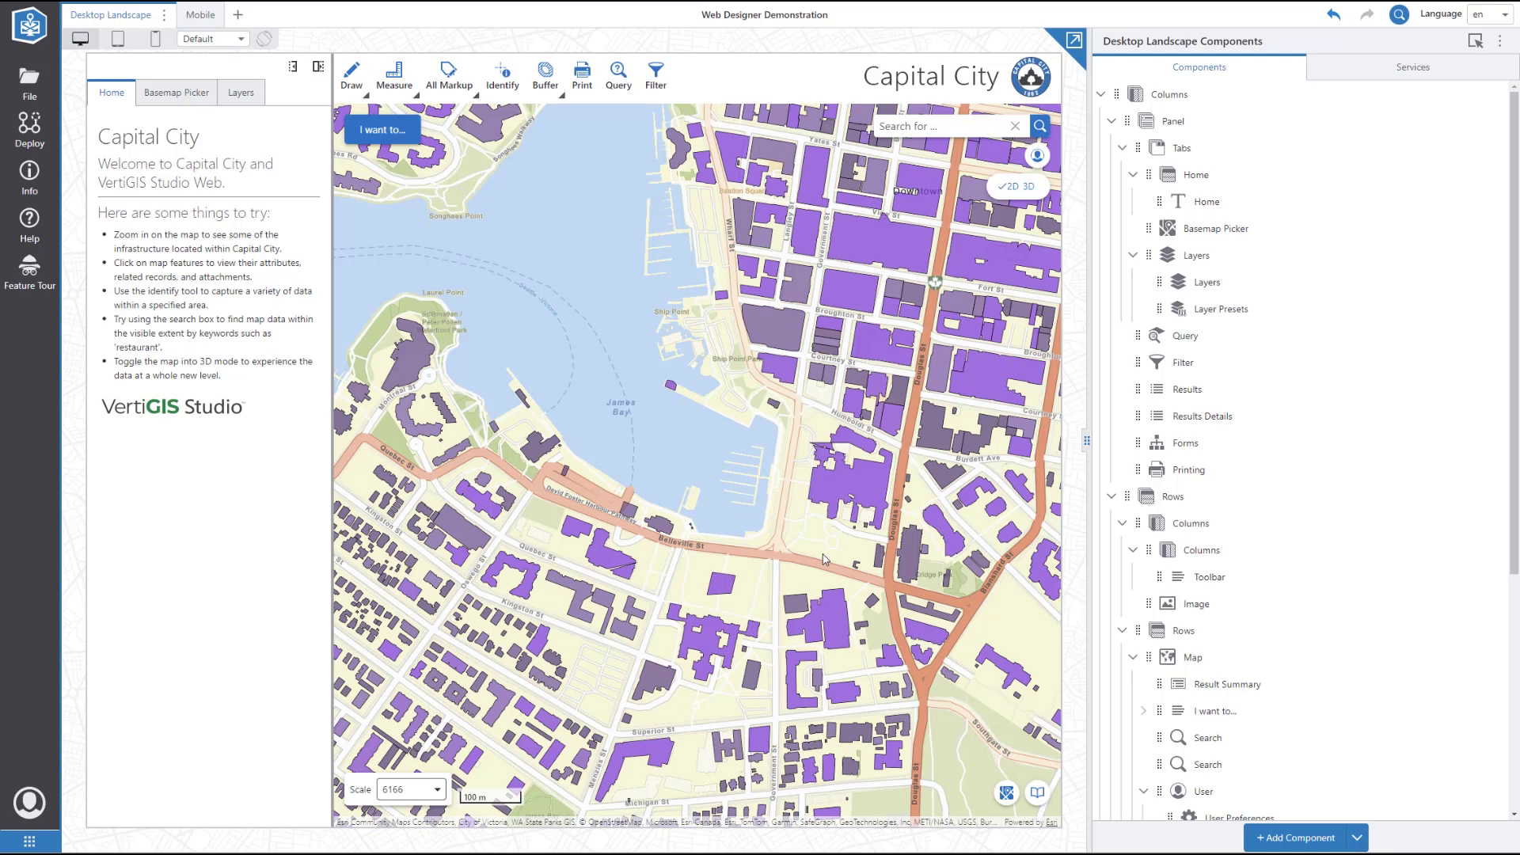
Add the Census MapServer/3 layer to the map from its pasted ArcGIS Server URL.
left_click(1194, 657)
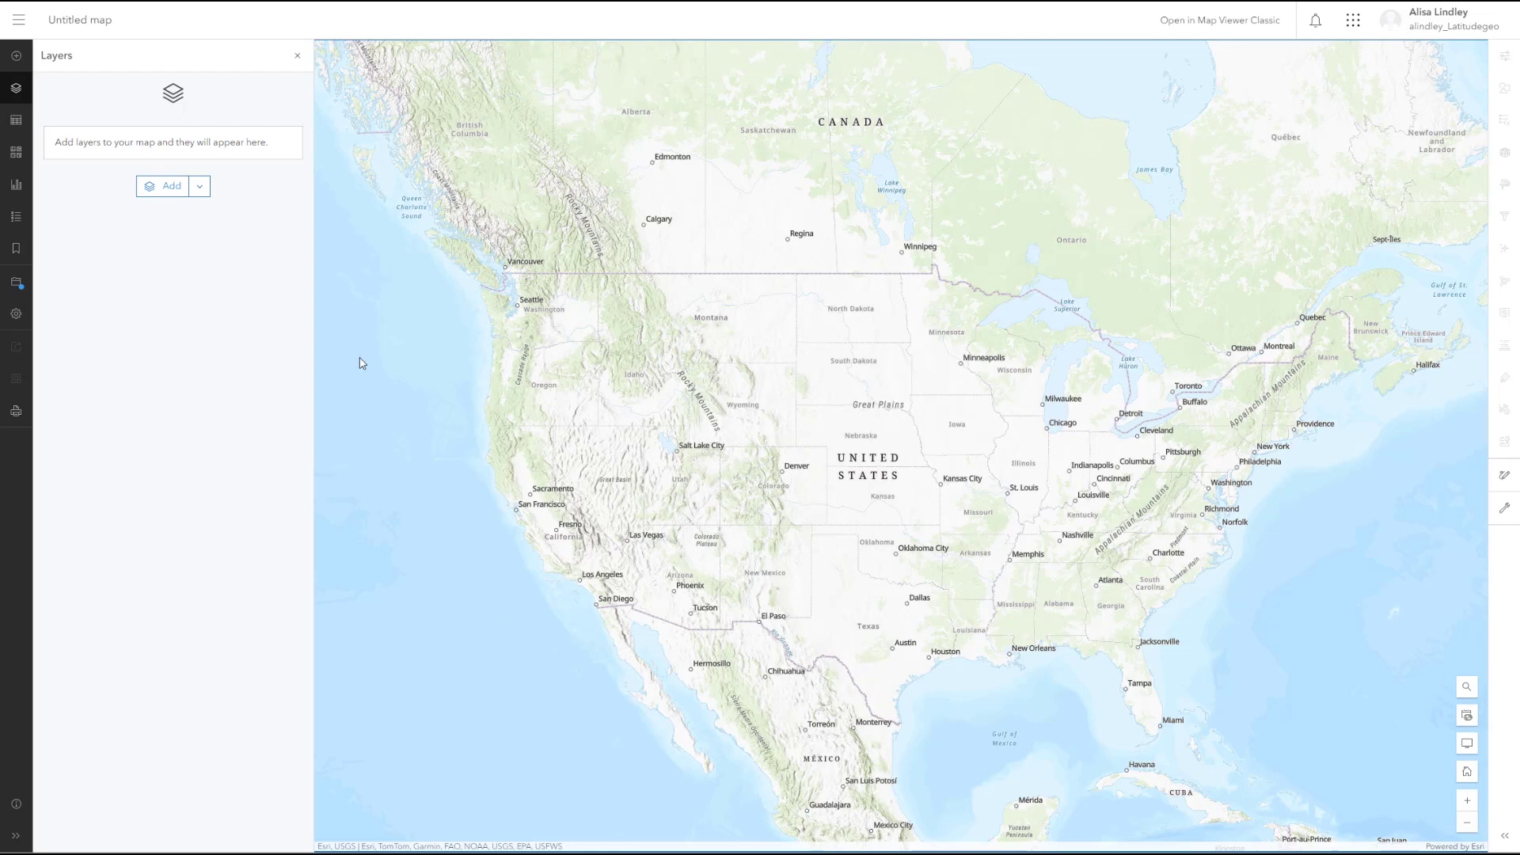
left_click(200, 187)
left_click(185, 234)
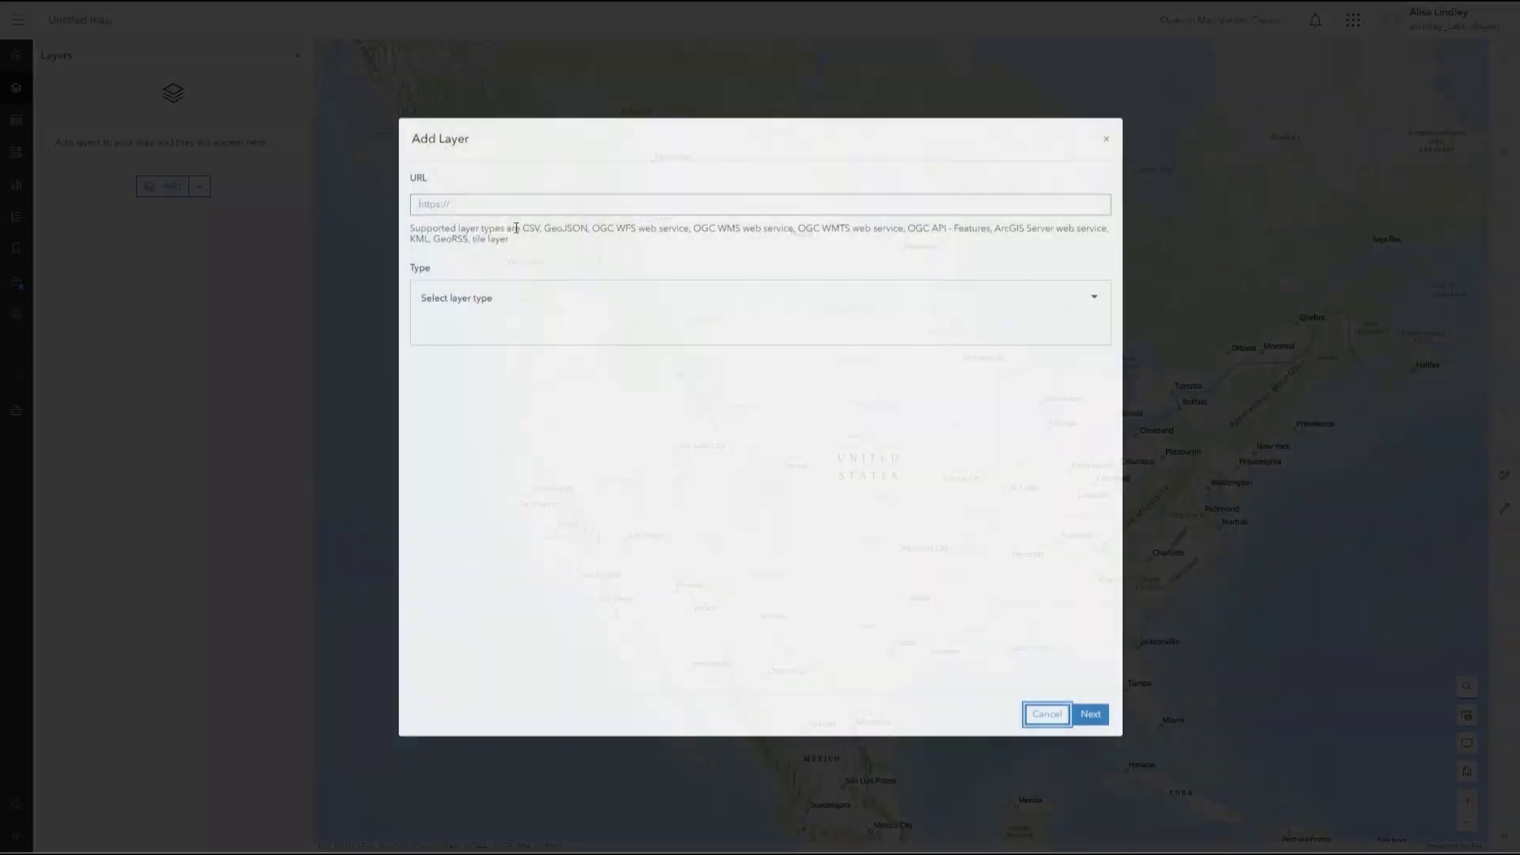
left_click(565, 212)
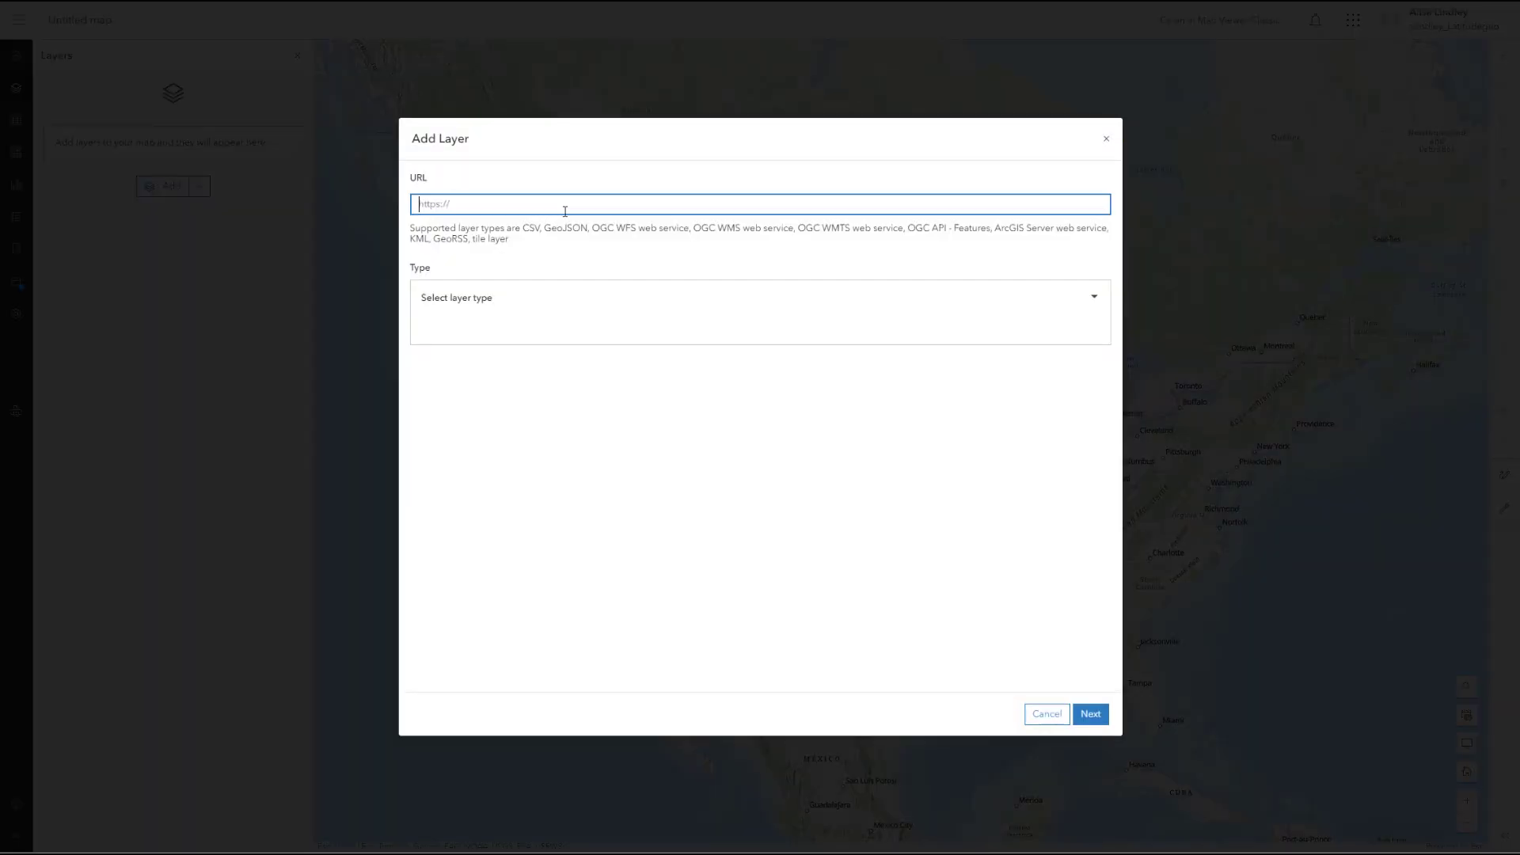
key("ctrl+v")
left_click(1092, 715)
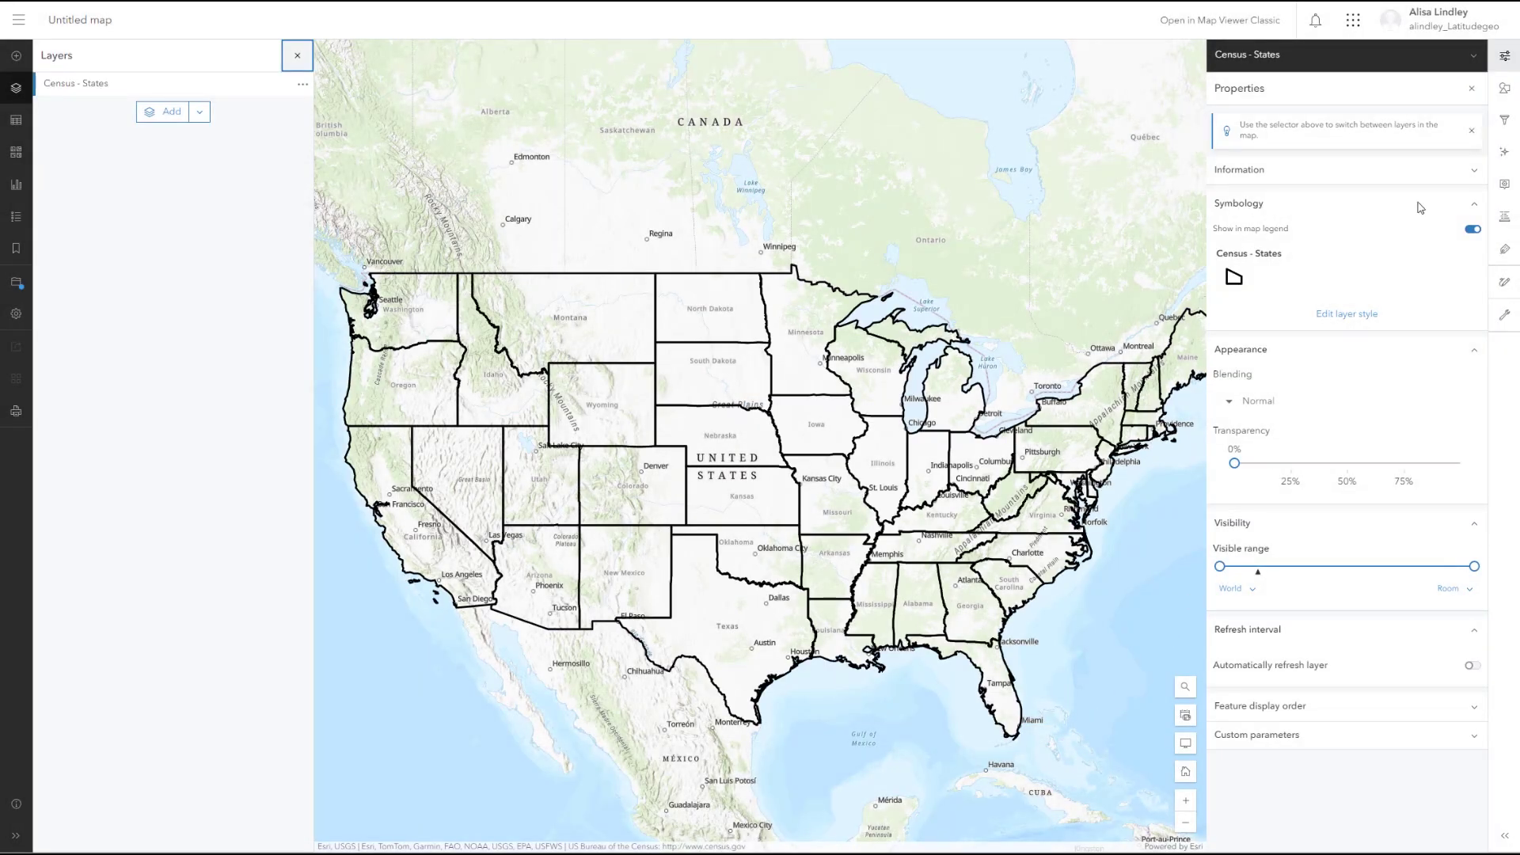
Add a Census - States pop-up text element with the pasted 'In 2007, the state of…' sentence.
left_click(1504, 185)
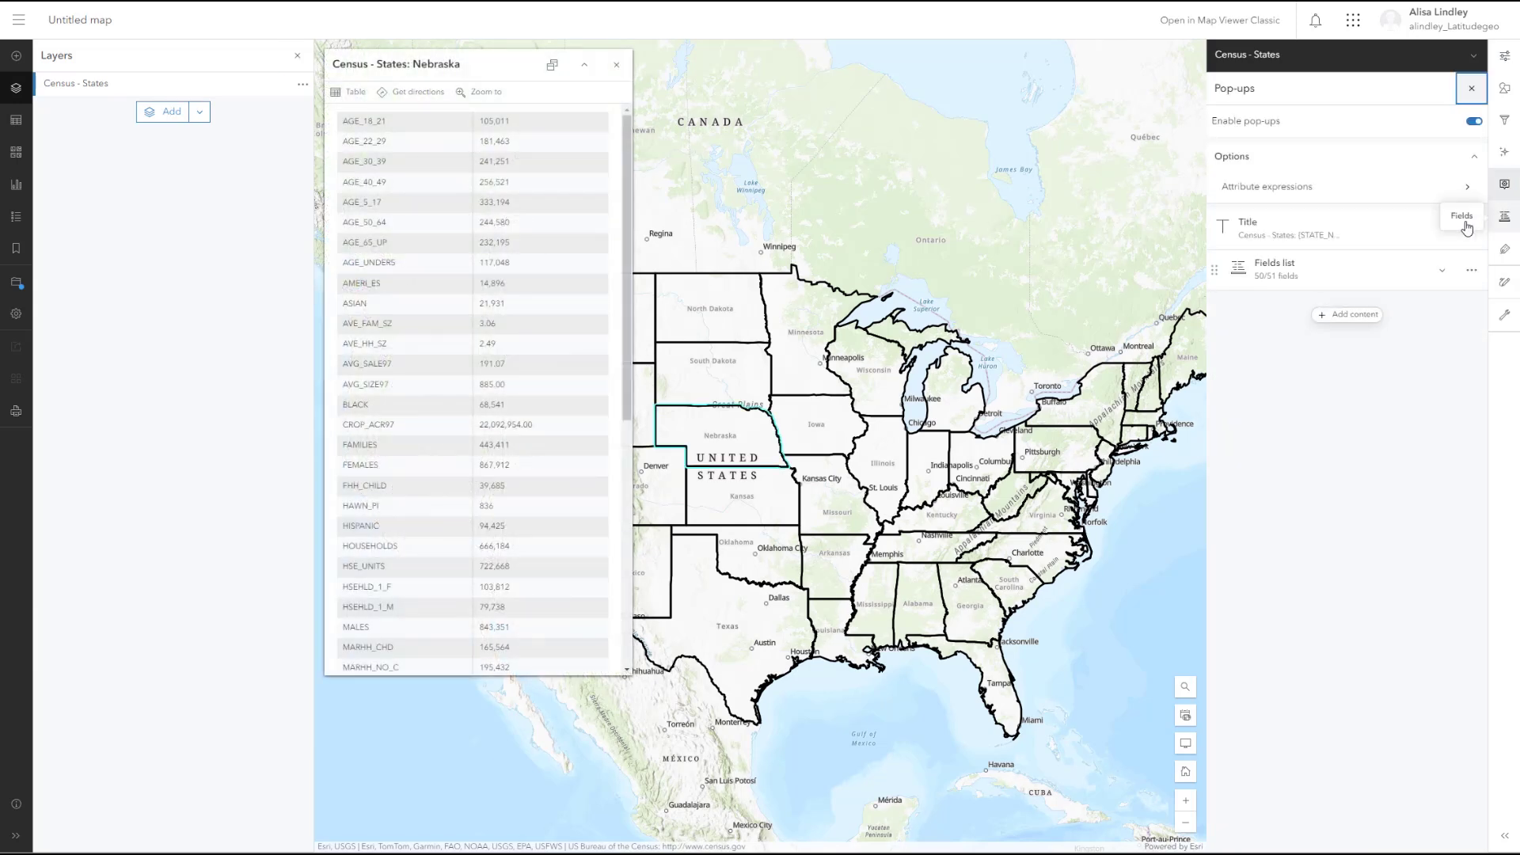
left_click(1356, 315)
left_click(1274, 475)
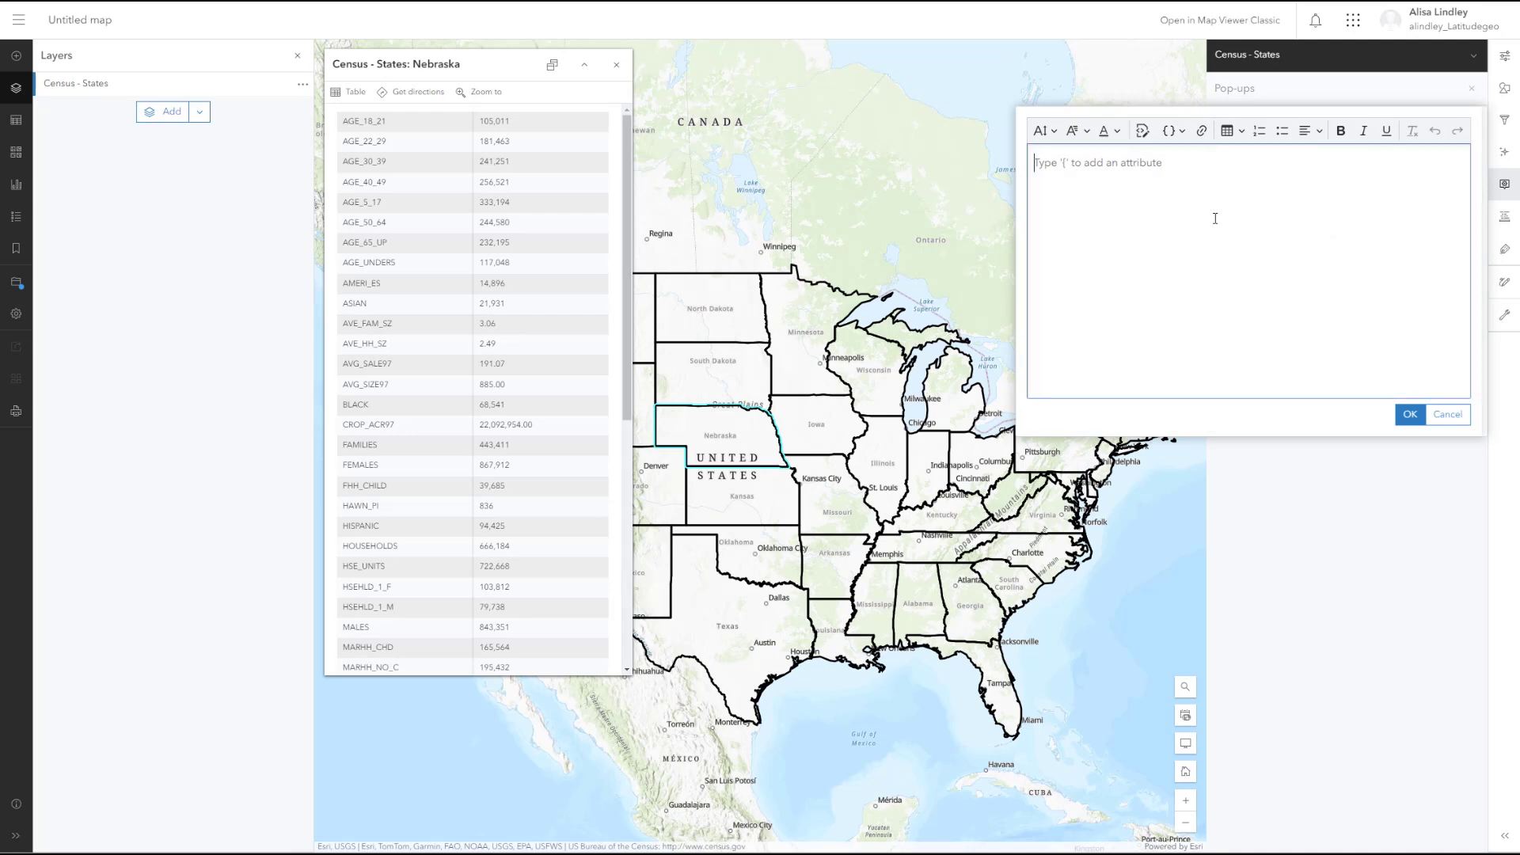
key("ctrl+v")
left_click(1411, 414)
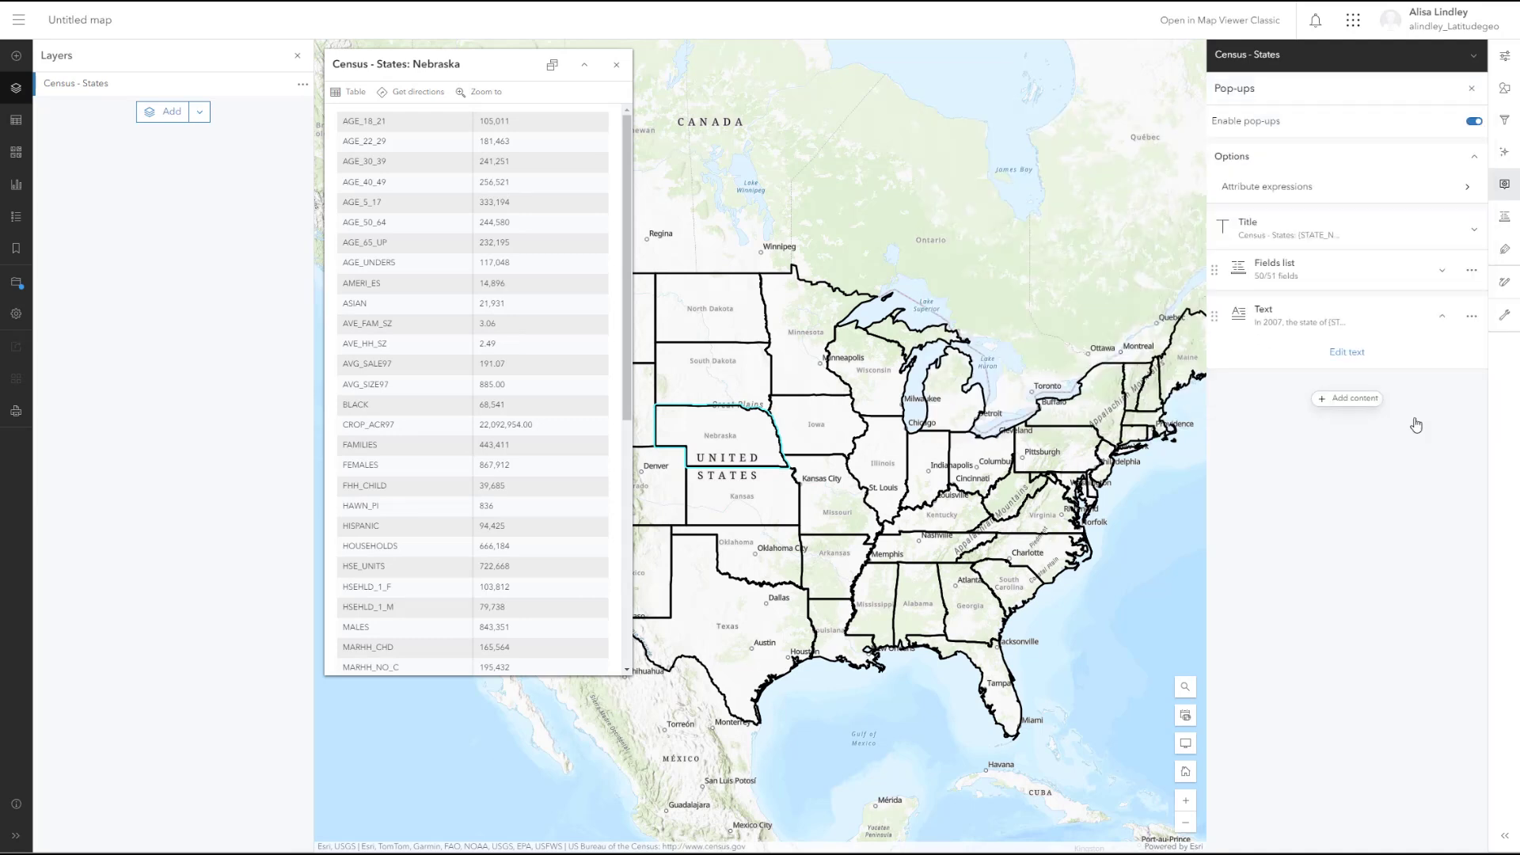
Remove unwanted pop-up fields, including OWNER_OCC, POP00_SQMI and POP07_SQMI, until 12 remain.
left_click(1393, 271)
double_click(1455, 426)
left_click(1455, 426)
double_click(1455, 426)
left_click(1455, 426)
double_click(1454, 426)
left_click(1454, 426)
double_click(1454, 426)
double_click(1455, 426)
double_click(1454, 426)
left_click(1454, 426)
double_click(1454, 426)
left_click(1454, 426)
double_click(1454, 426)
double_click(1454, 426)
left_click(1454, 426)
double_click(1454, 426)
left_click(1453, 426)
double_click(1453, 426)
left_click(1453, 426)
double_click(1454, 426)
left_click(1454, 426)
double_click(1454, 426)
left_click(1454, 426)
left_click(1454, 426)
left_click(1454, 426)
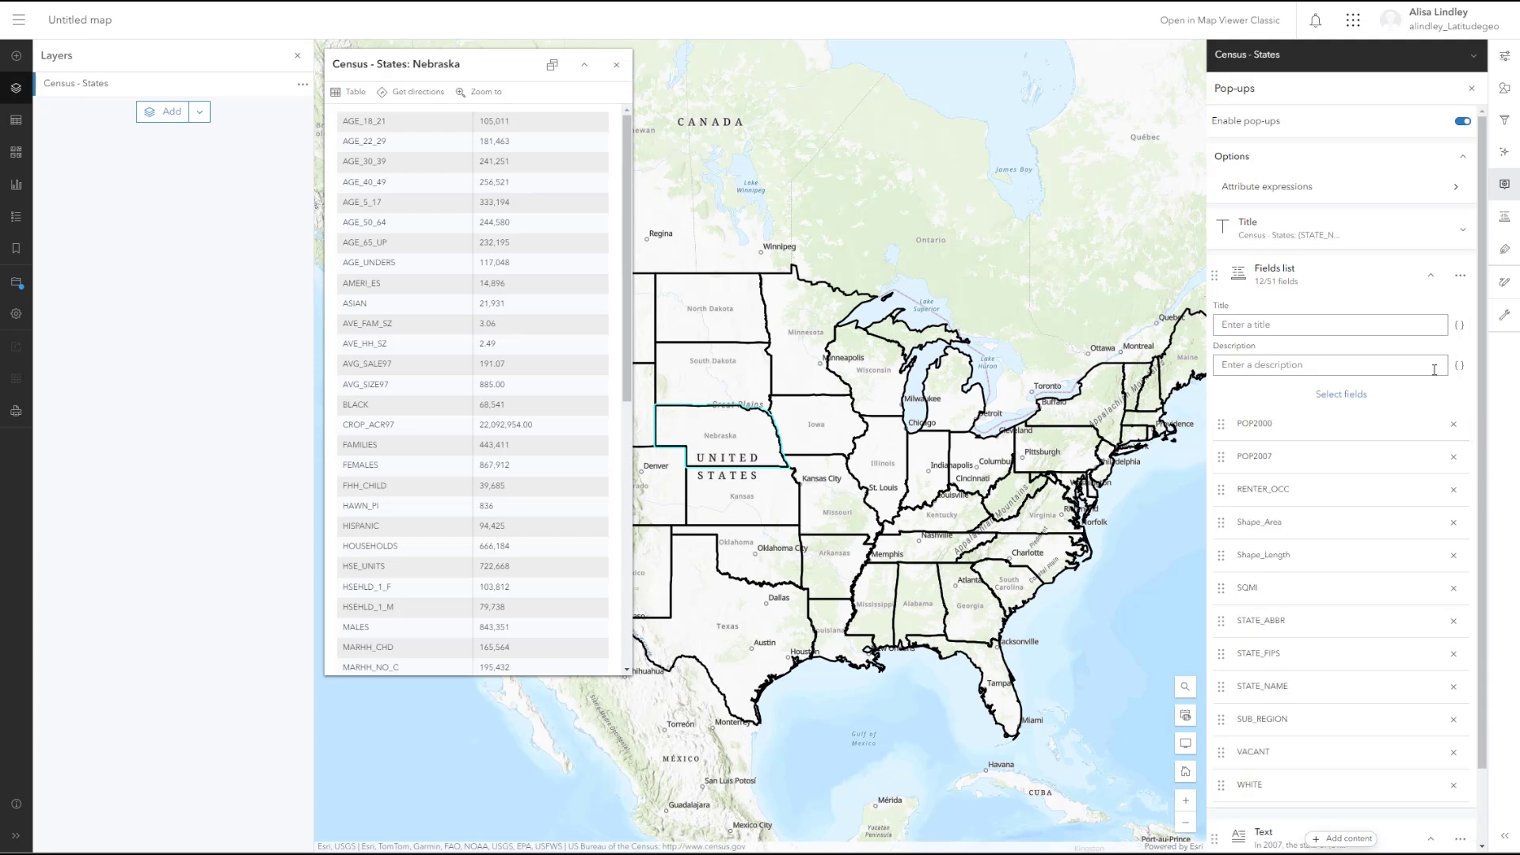
Add a pop-up bar chart titled 'Population in 2000 vs. 2007' charting POP2000 and POP2007.
left_click(1351, 839)
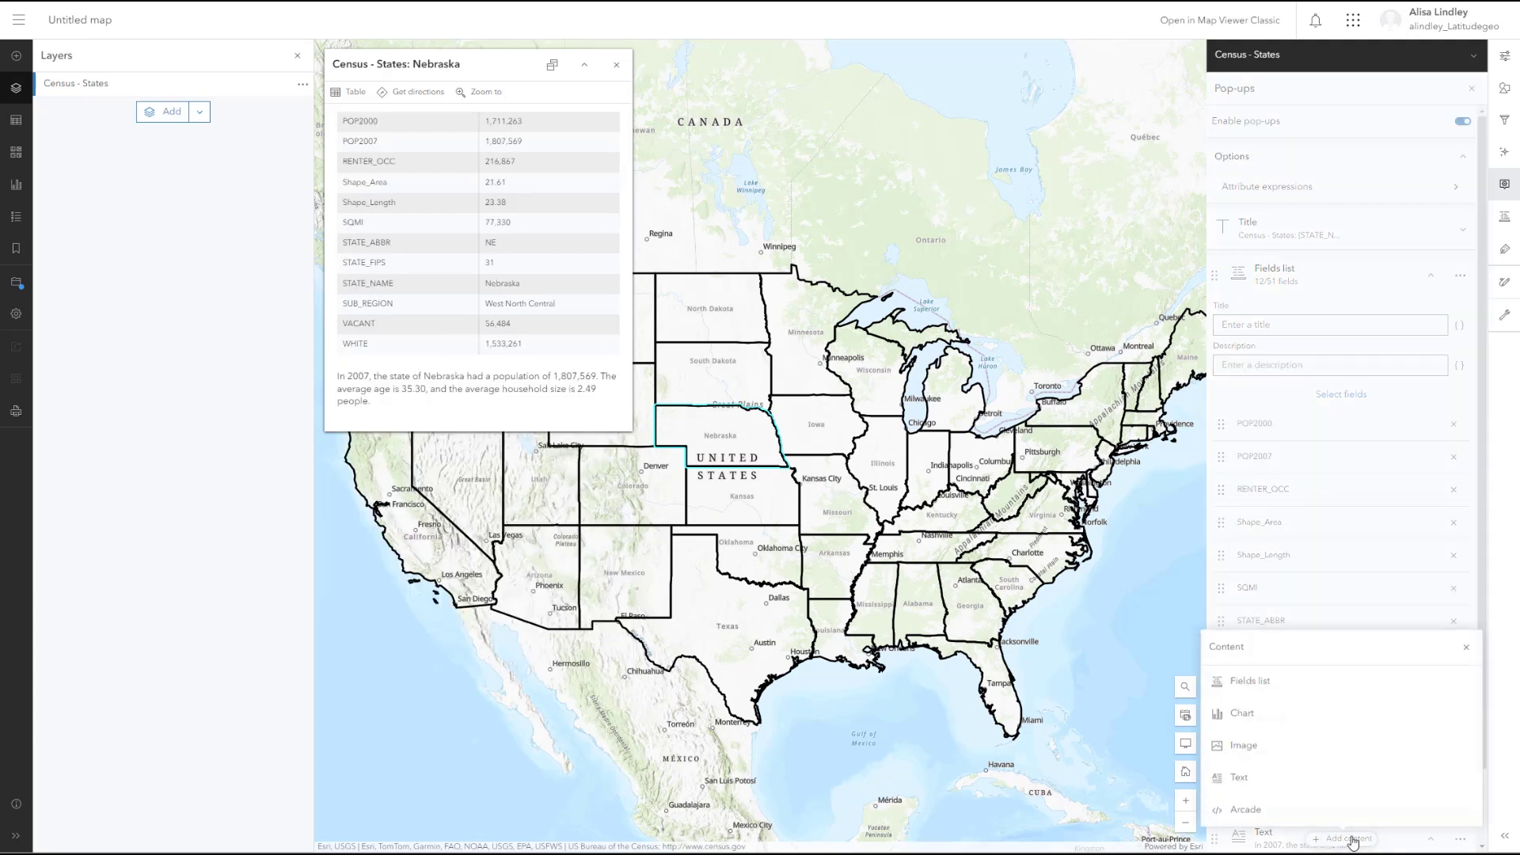
left_click(1242, 713)
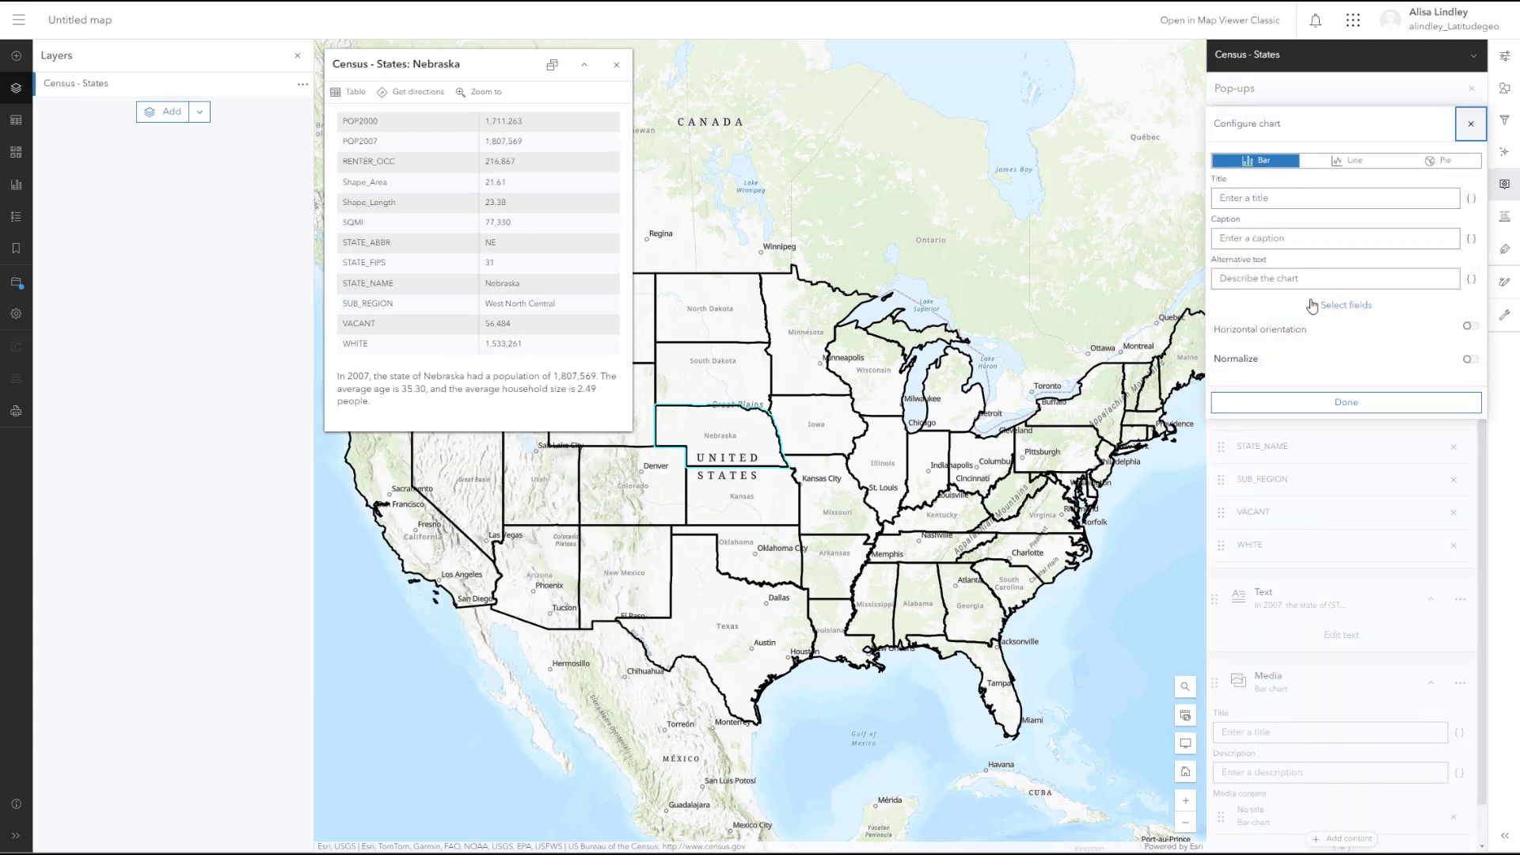
left_click(1319, 198)
type("Popula")
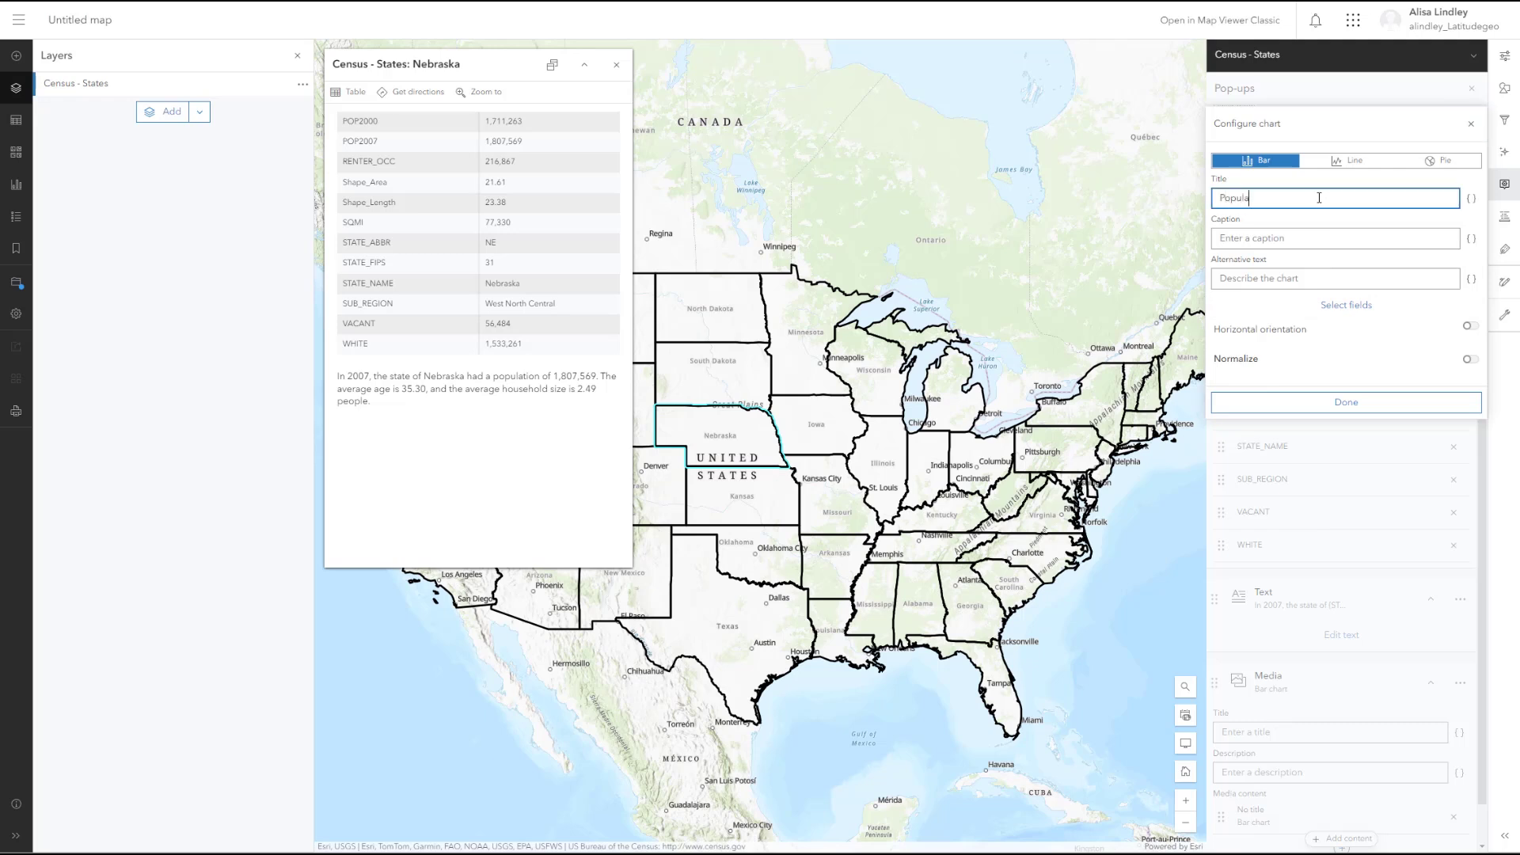
type("tion in 2000 vs. 2007")
left_click(1347, 305)
left_click(1307, 424)
left_click(1294, 458)
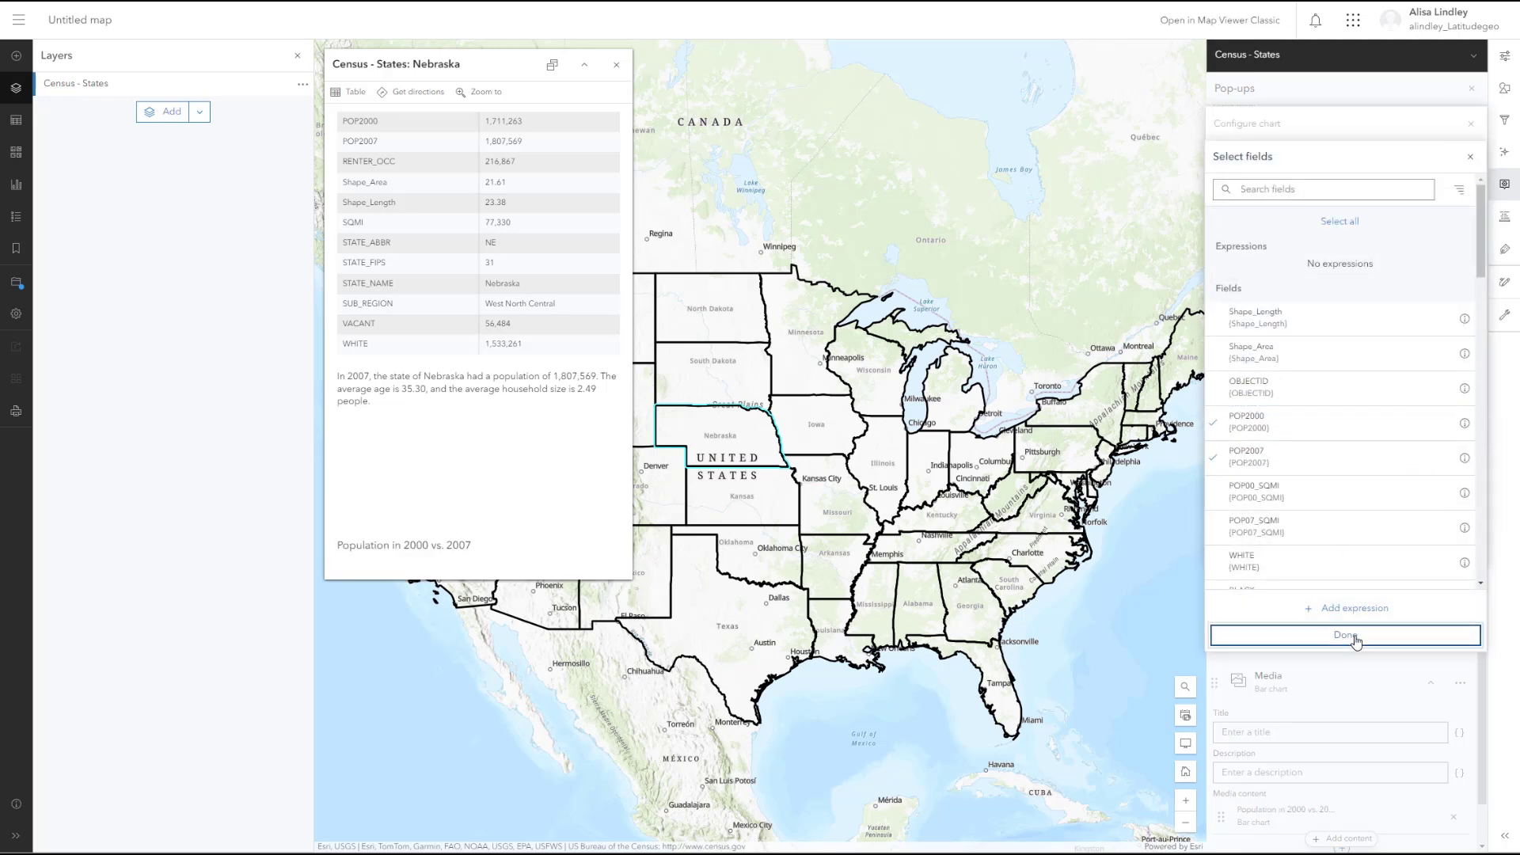
left_click(1346, 634)
left_click(1346, 552)
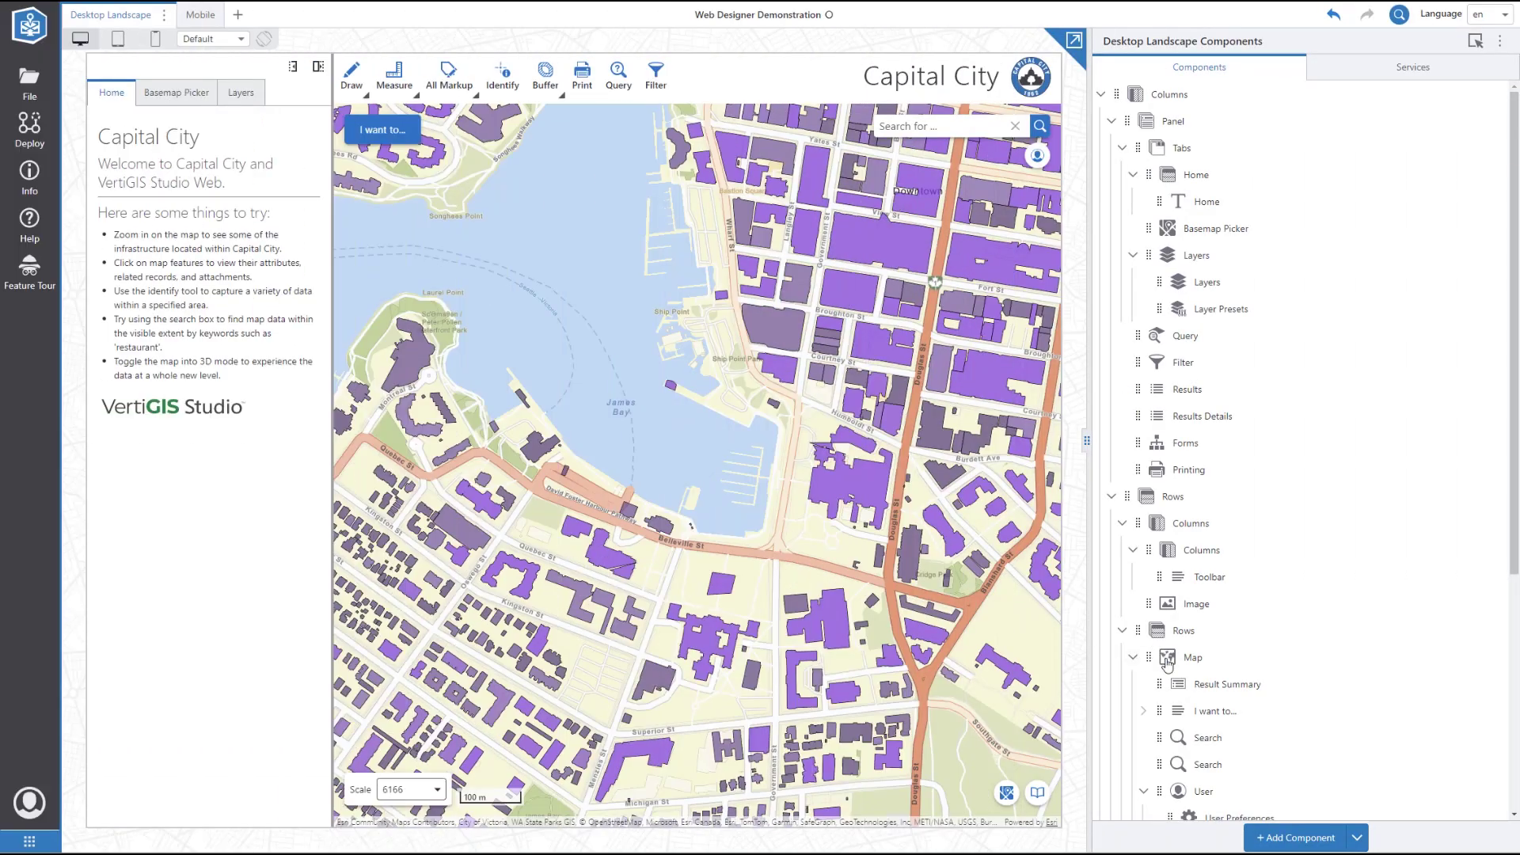
Set the Map component's Web Map (2D) to Web Designer Demonstration Map.
left_click(1193, 659)
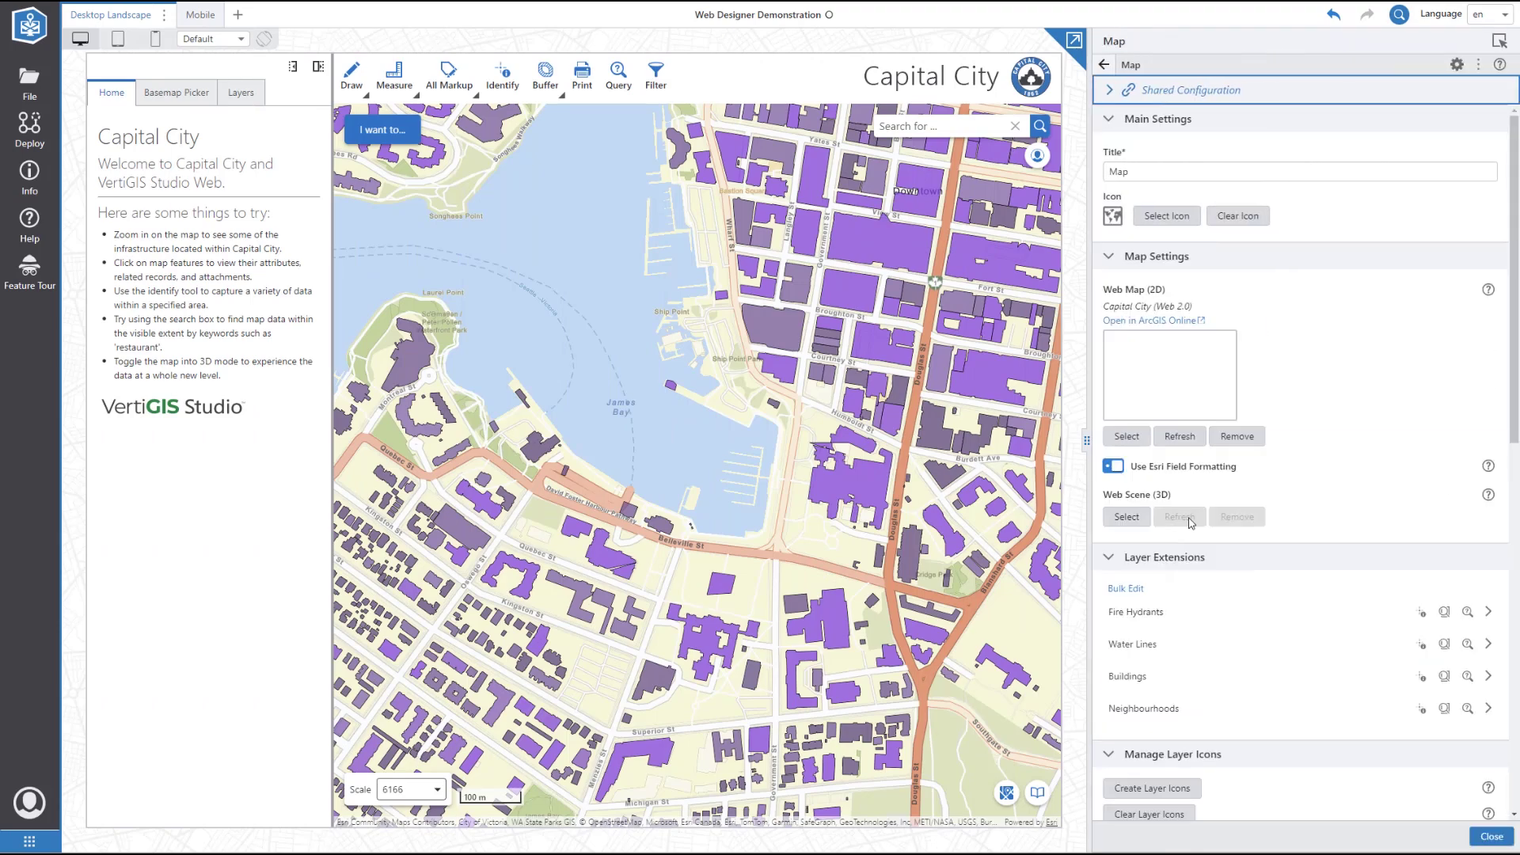
left_click(1140, 436)
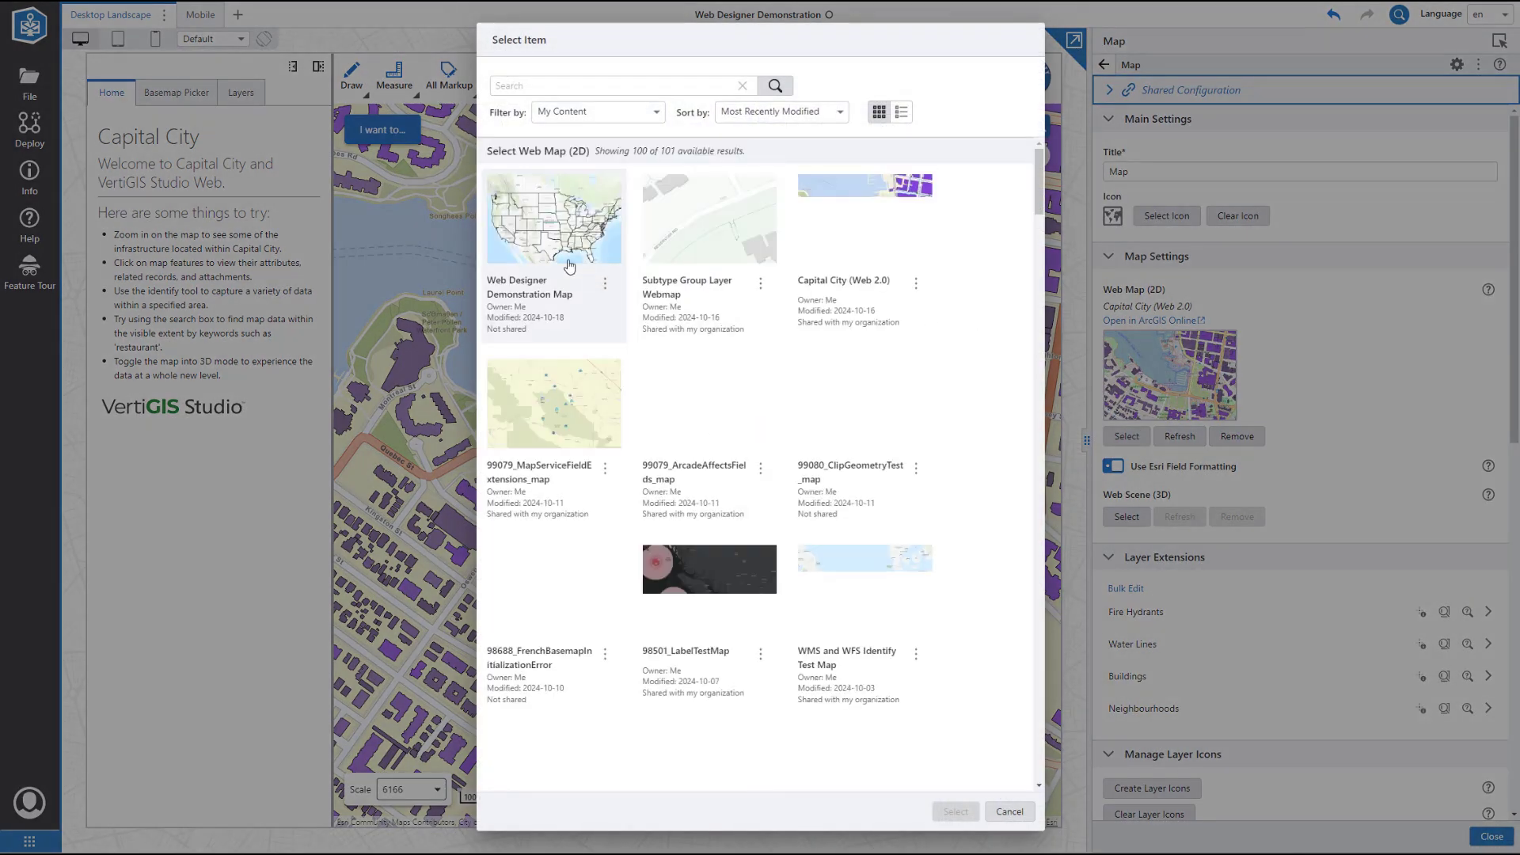
left_click(956, 812)
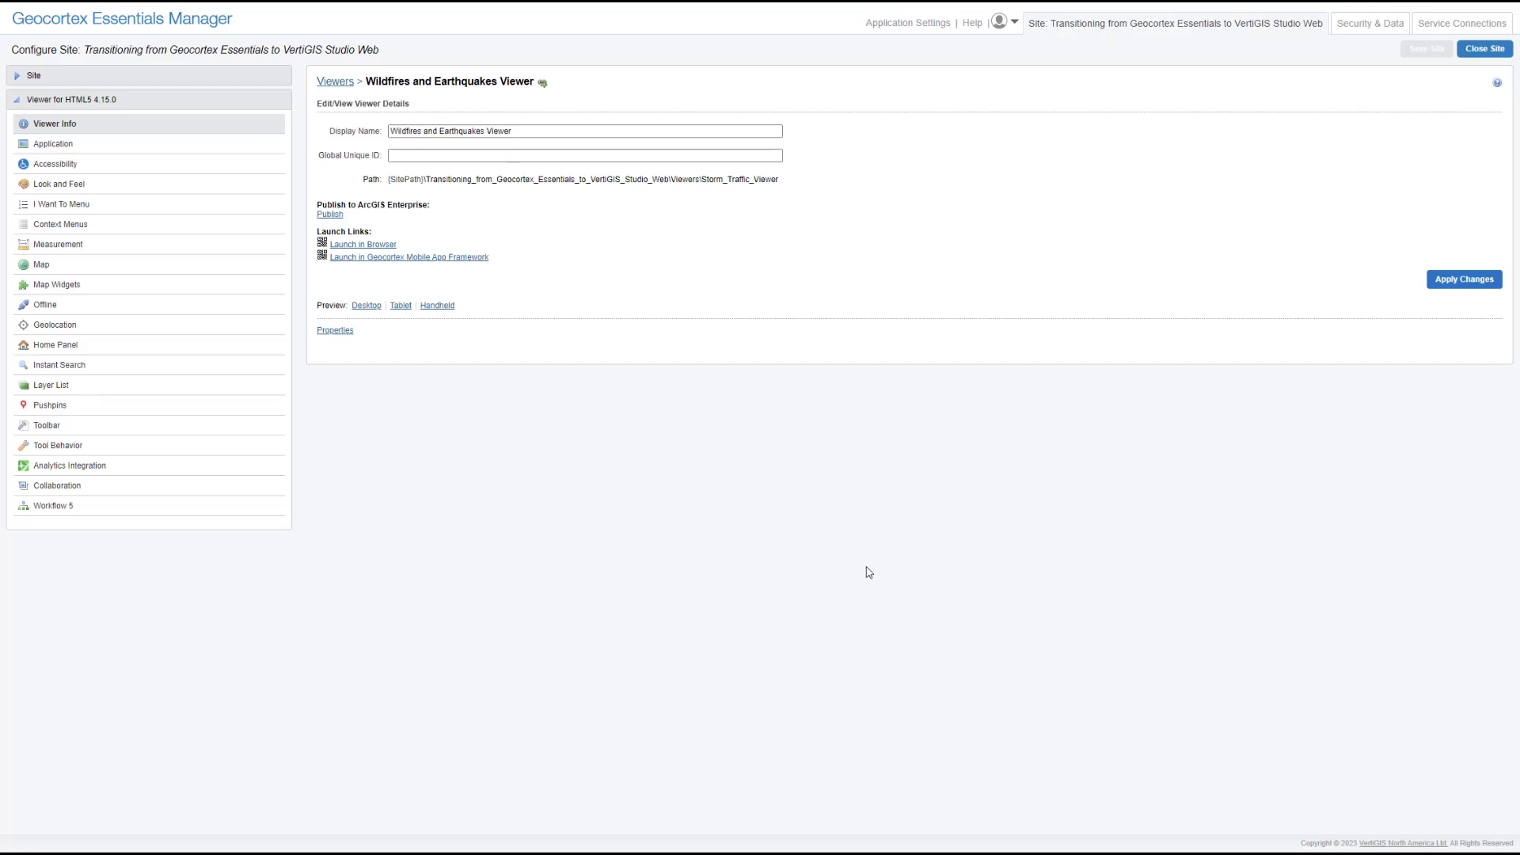
Put the ArcGIS tool group into the Configured Toolbar, apply the changes and save the site.
left_click(68, 428)
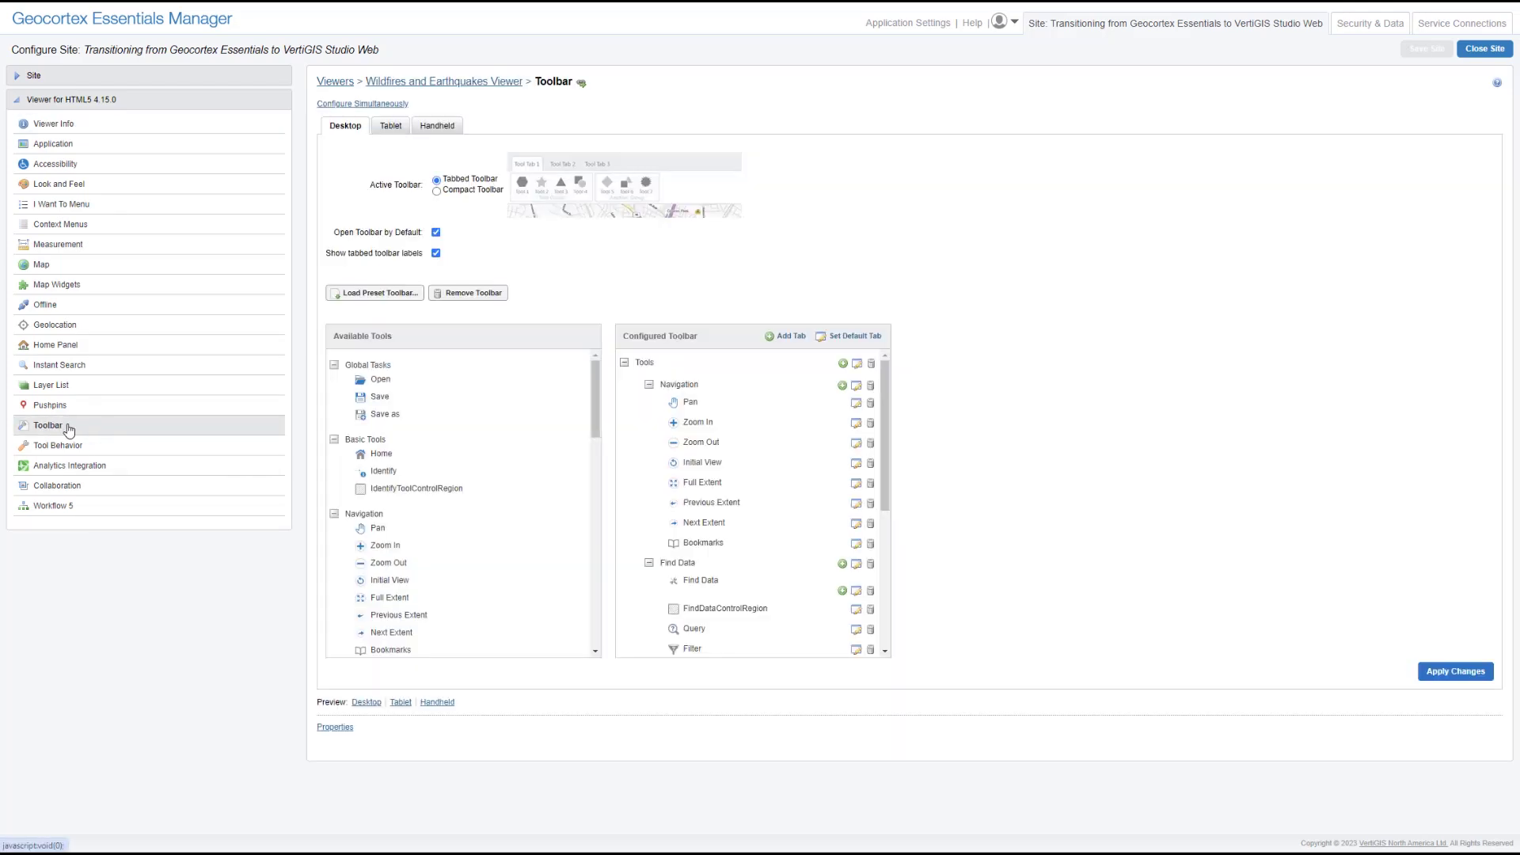
scroll(472, 509, "down", 10)
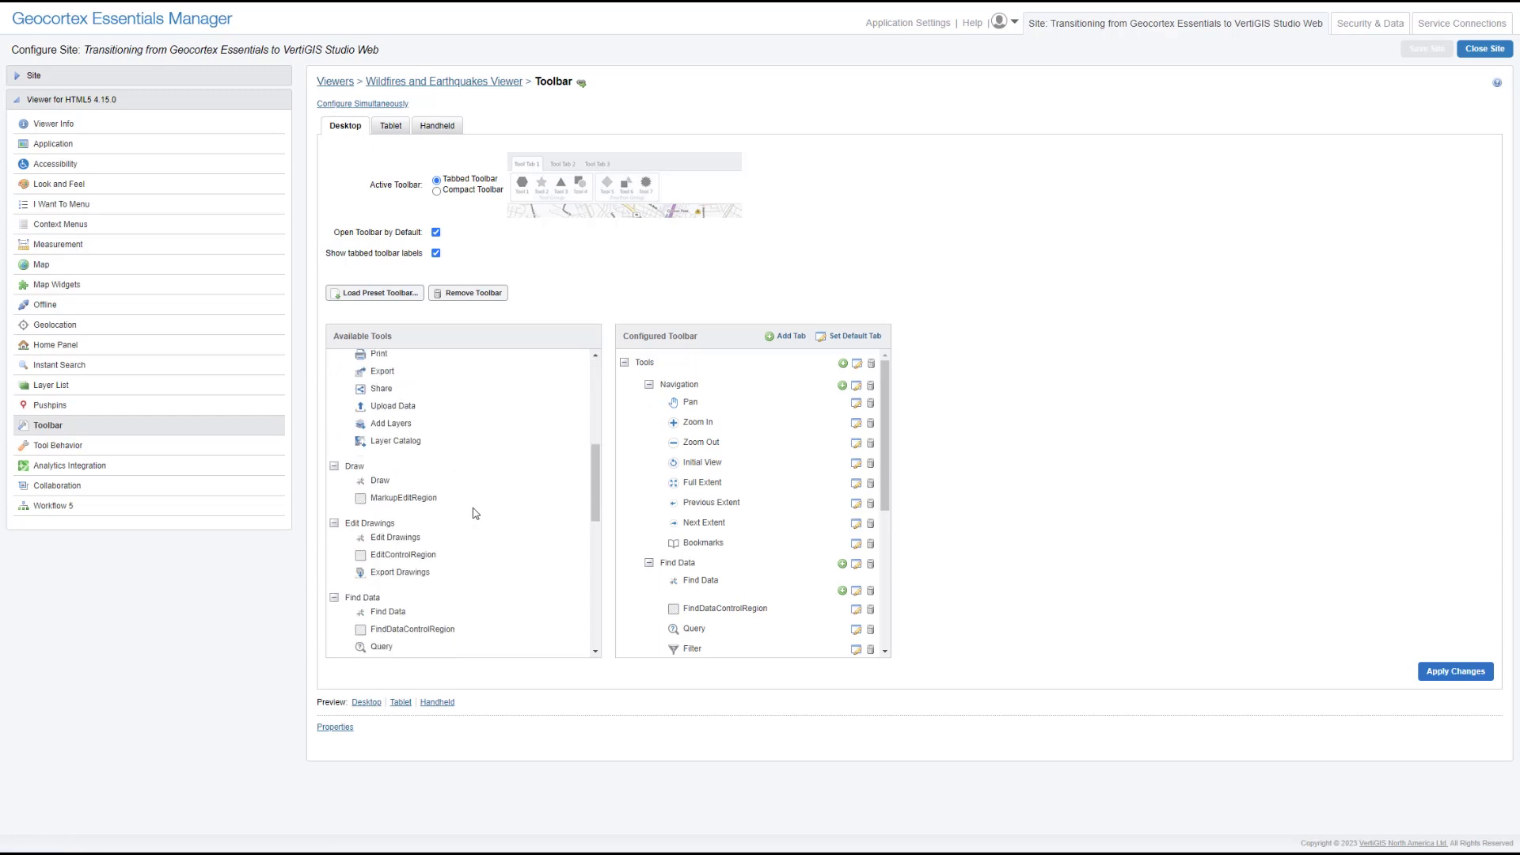
scroll(747, 543, "down", 5)
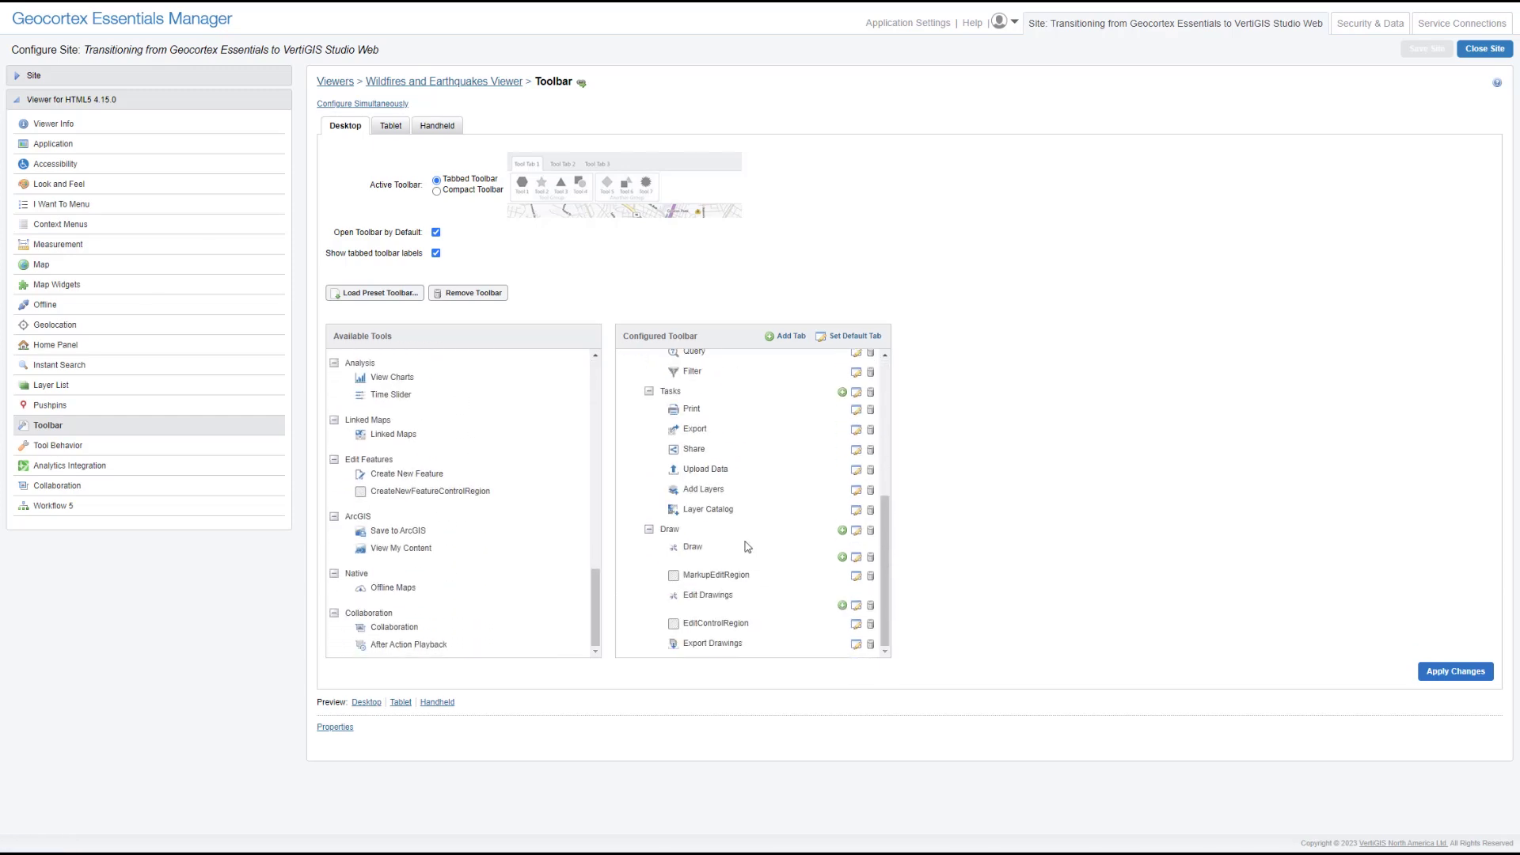
left_click_drag(354, 518, 691, 661)
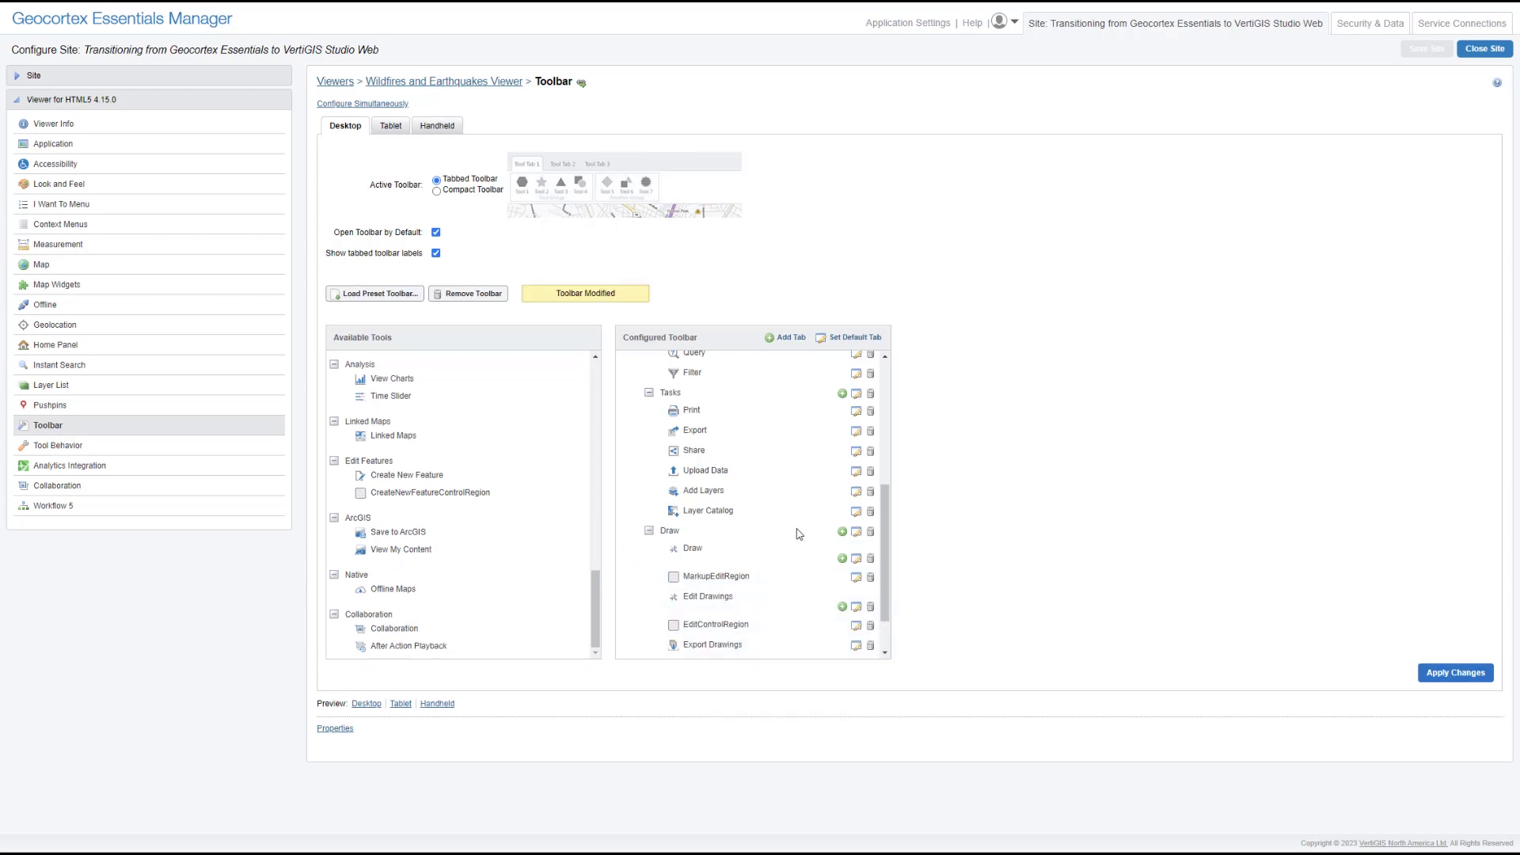
scroll(800, 530, "down", 1)
left_click(1462, 671)
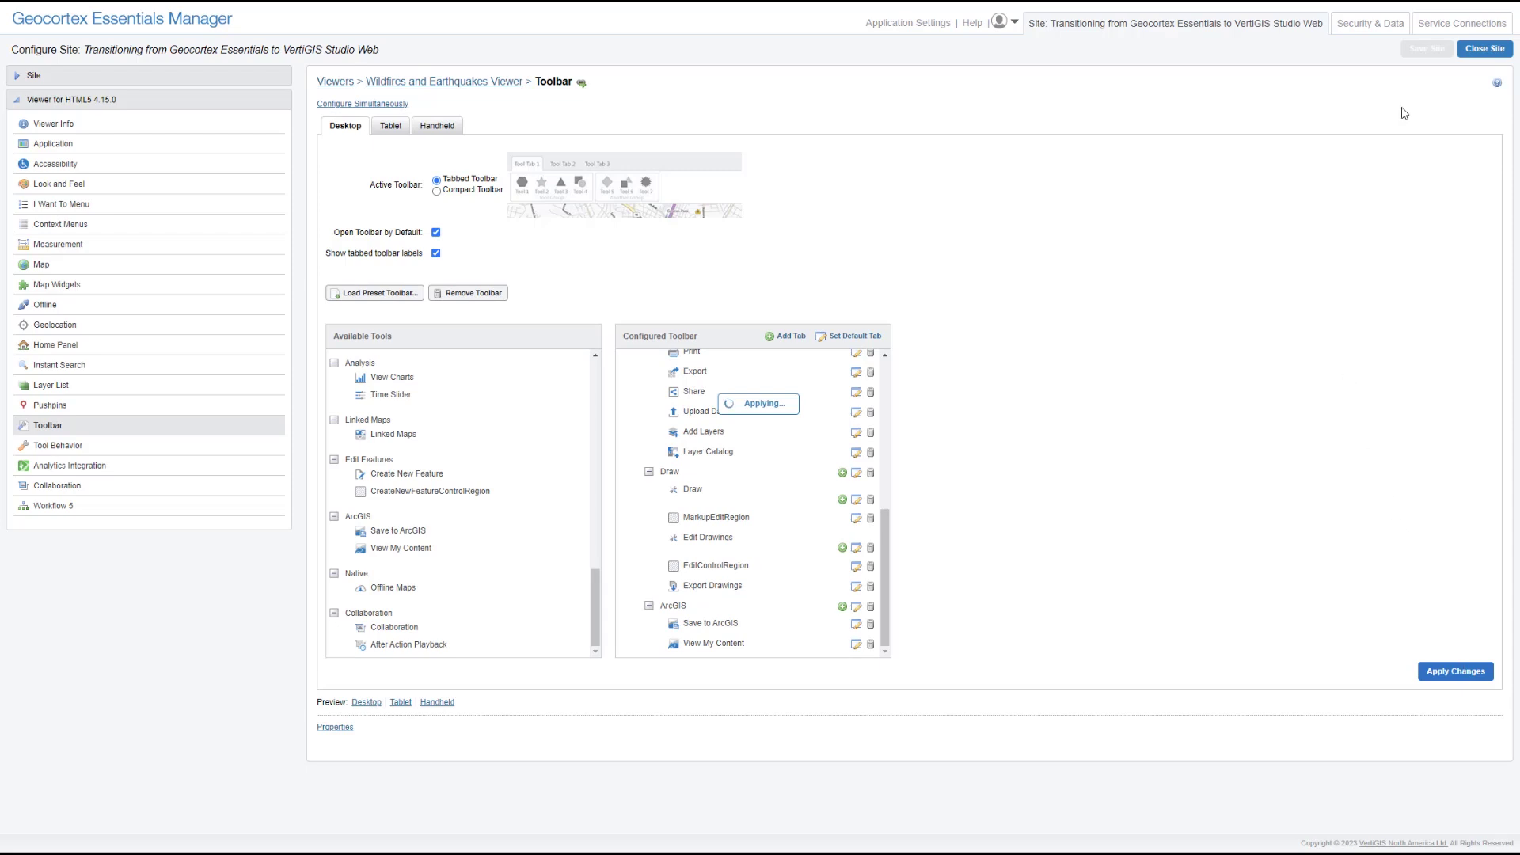
left_click(1425, 51)
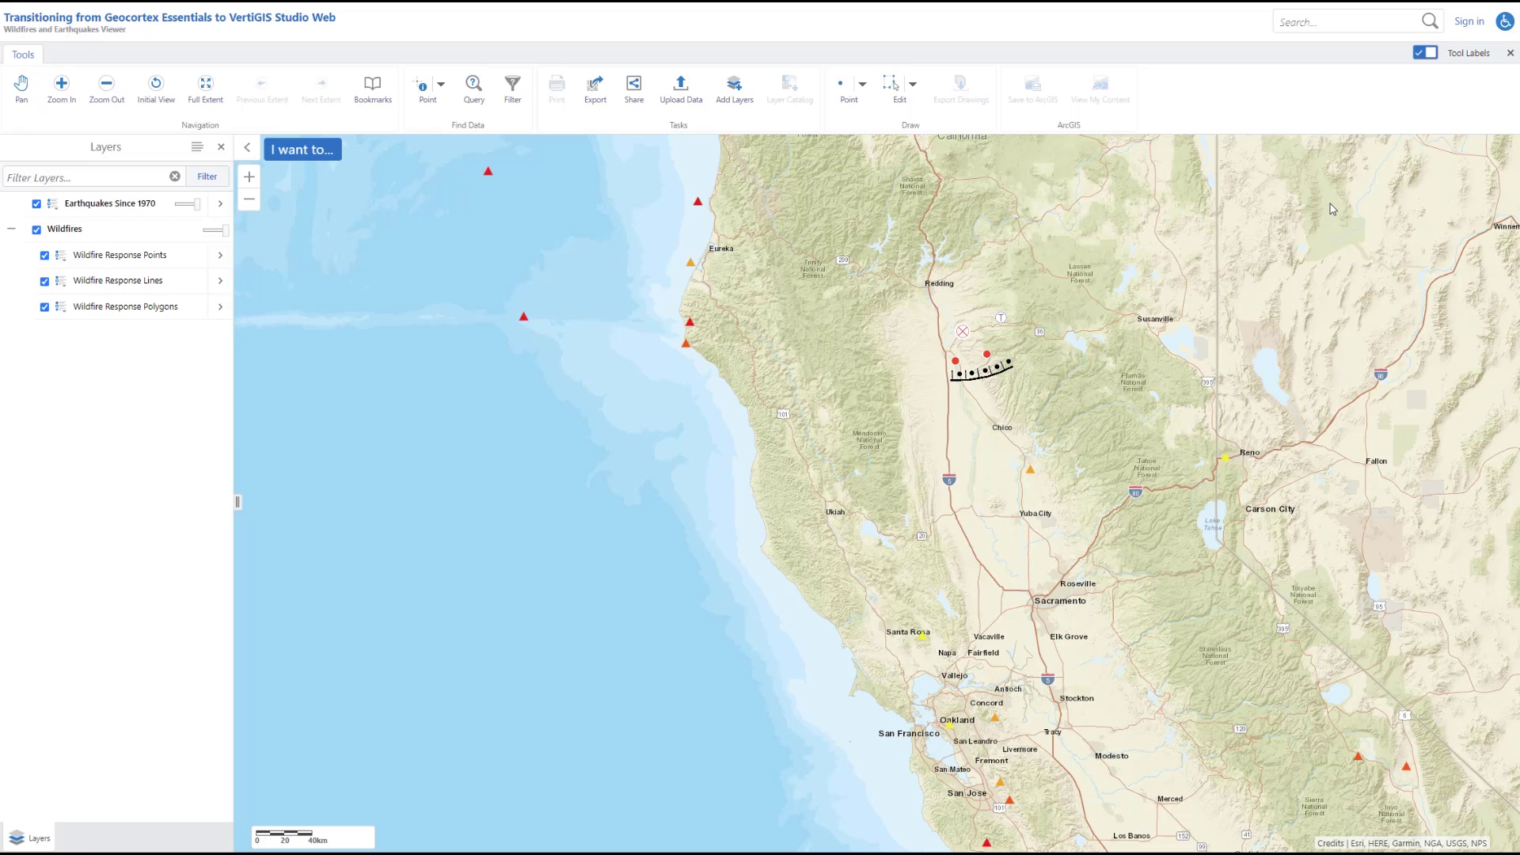
Sign in through ArcGIS Enterprise and allow the Request for Permission.
left_click(1471, 21)
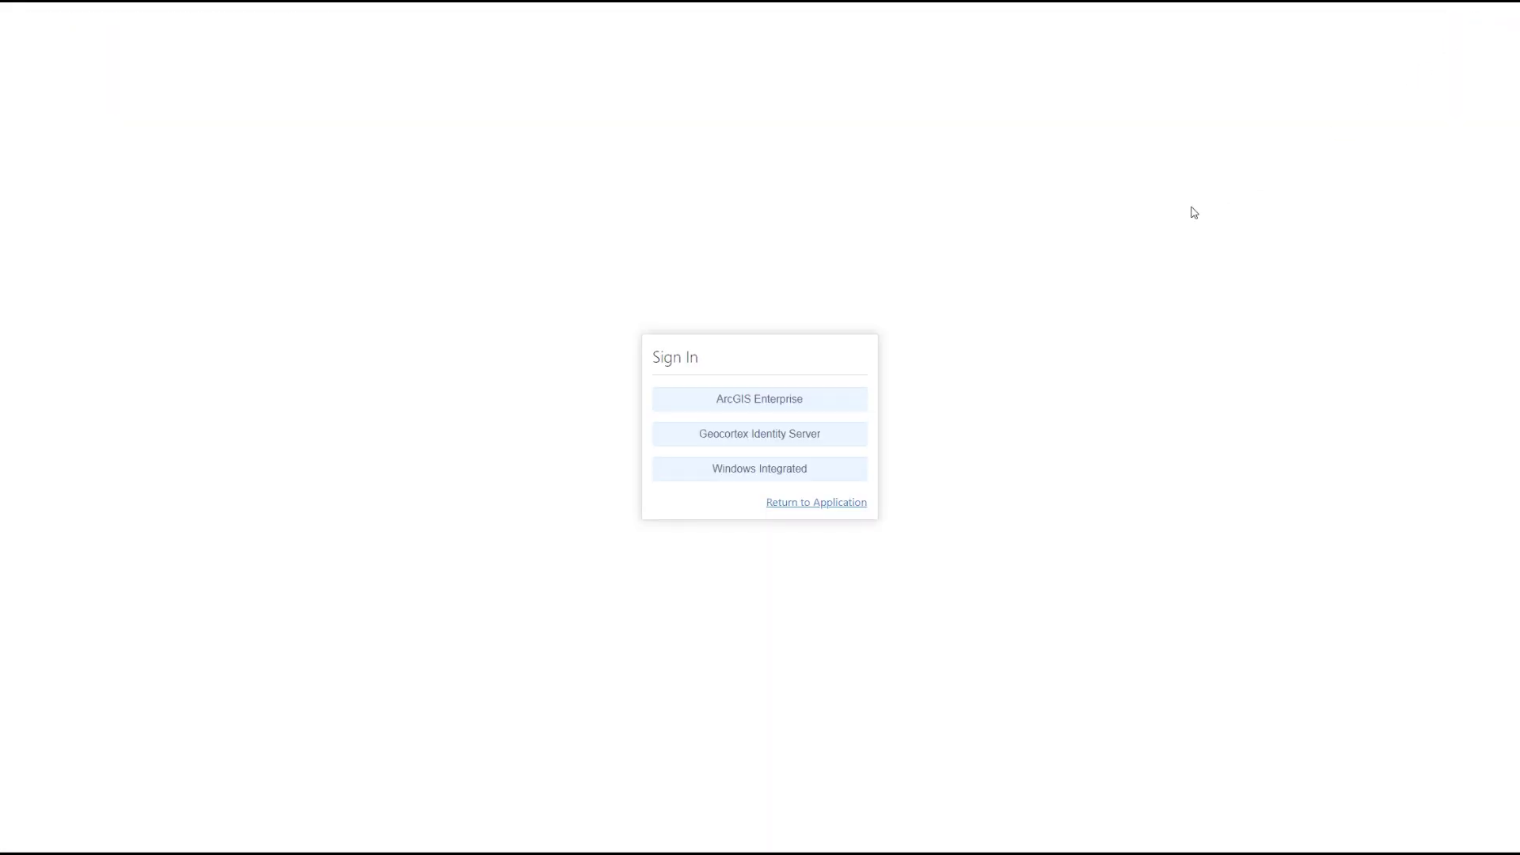
left_click(773, 401)
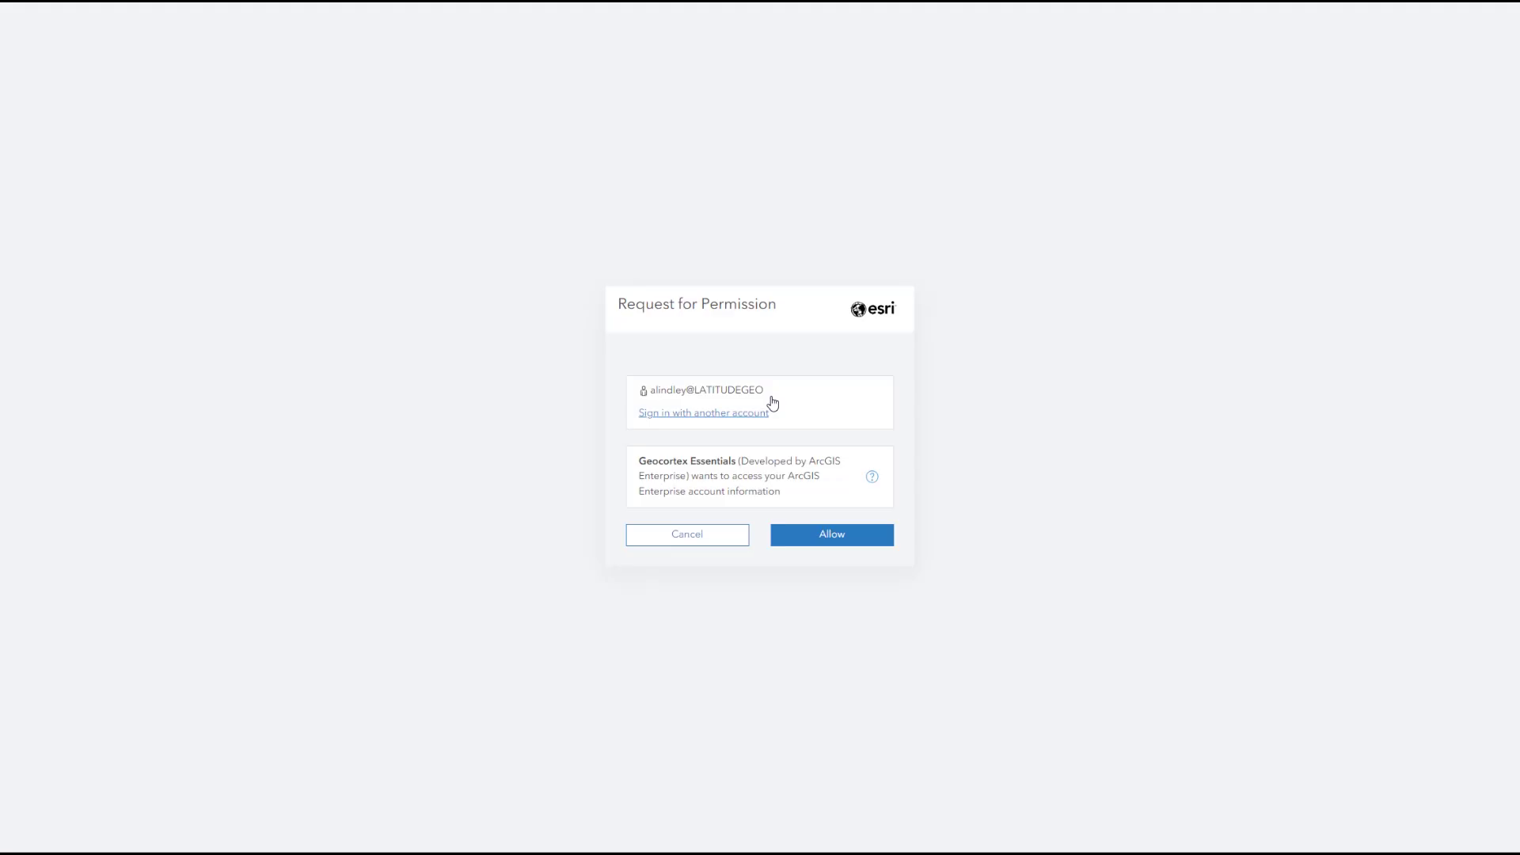
left_click(841, 537)
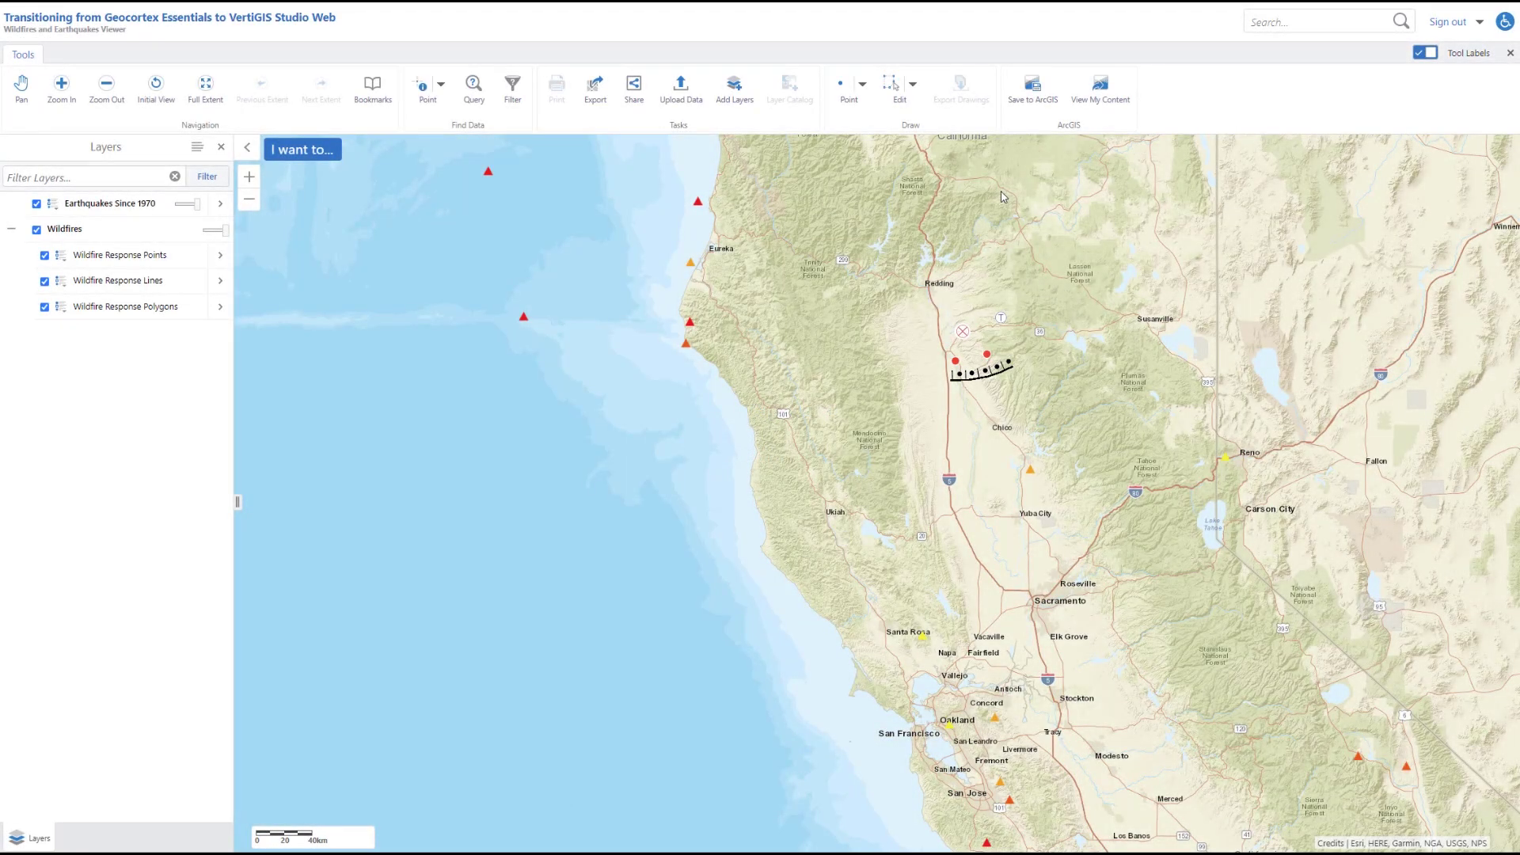
Save to ArcGIS with the title 'Wildfires and Earthquakes Map' and export it.
left_click(1047, 104)
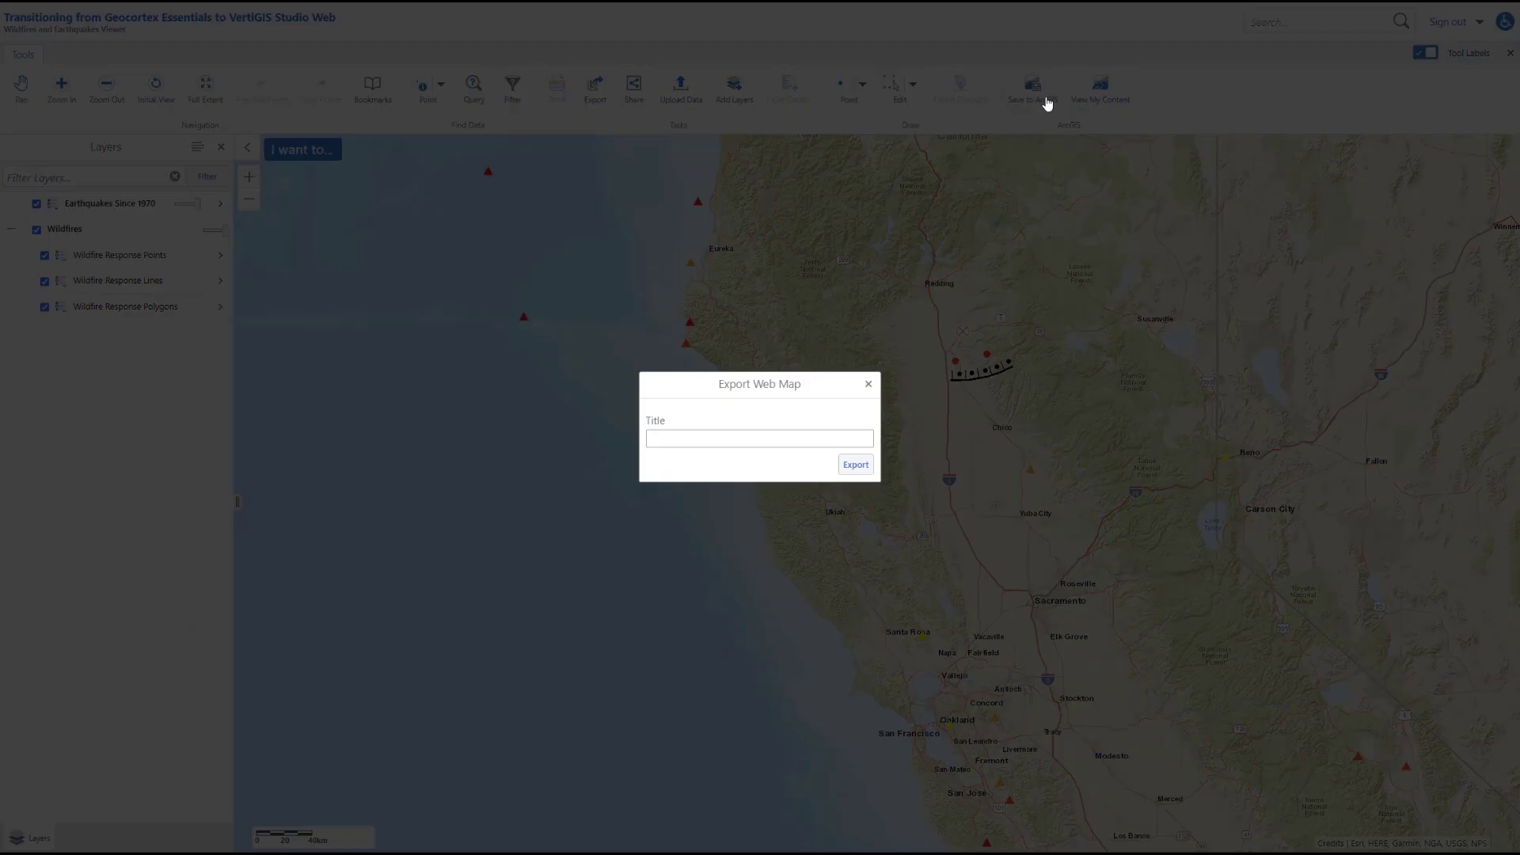
left_click(813, 441)
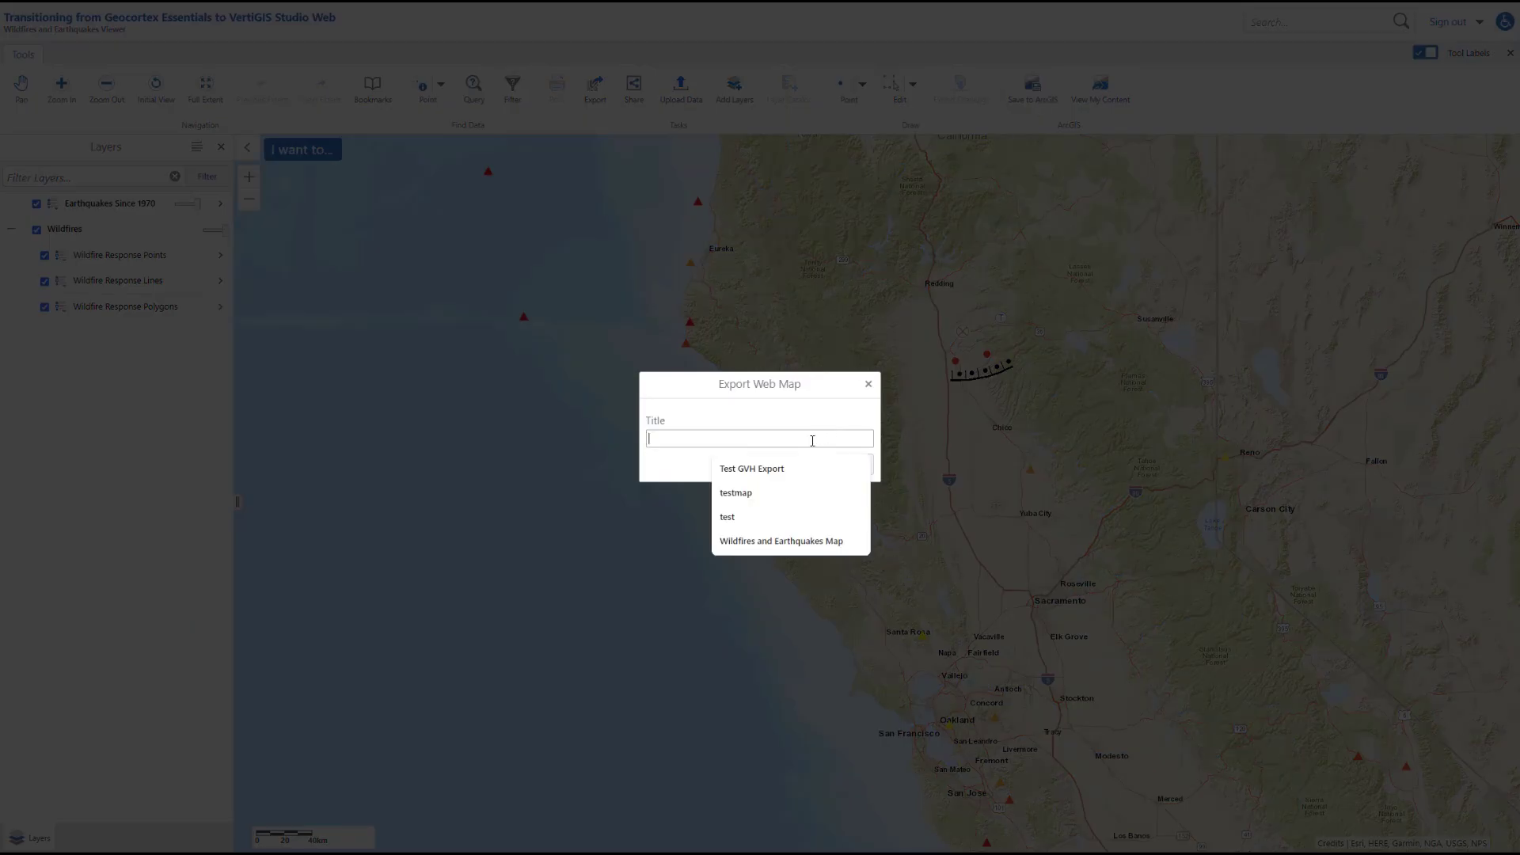
left_click(852, 541)
left_click(856, 464)
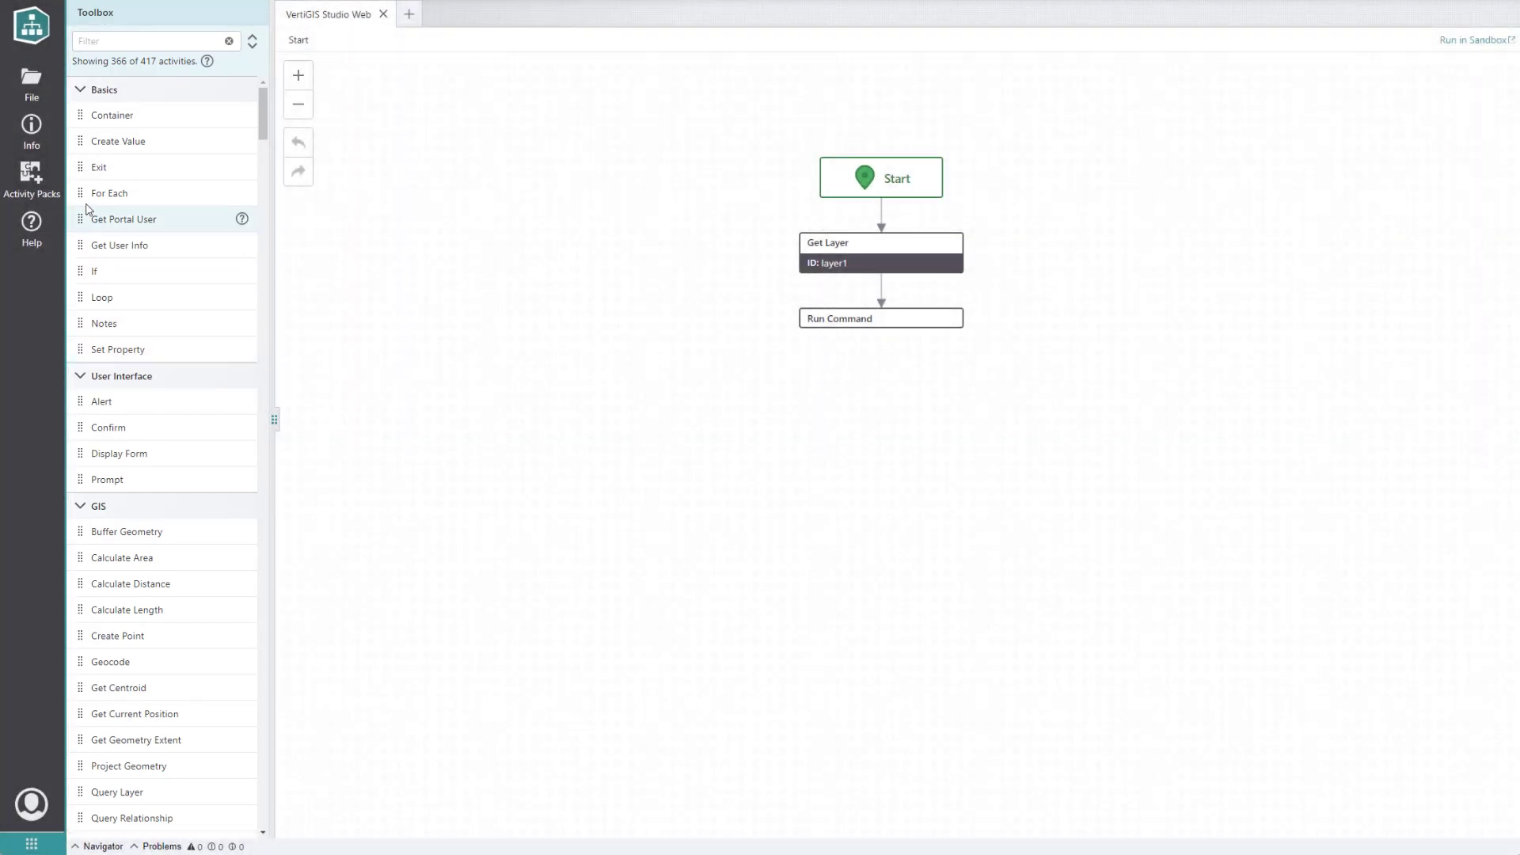
Open the workflow's Info and view its Deployment application checkboxes.
left_click(31, 130)
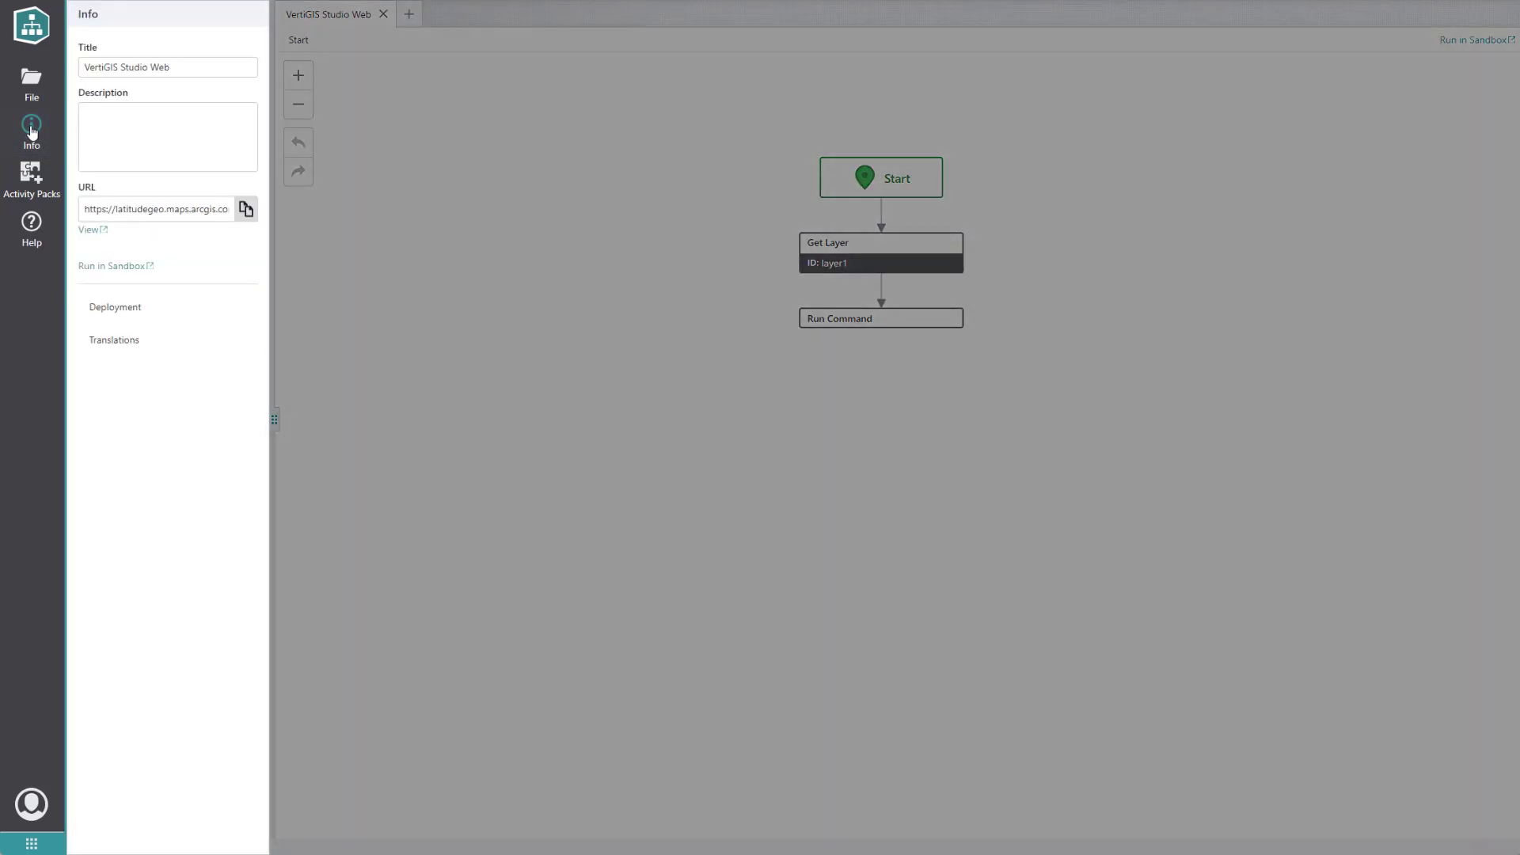
left_click(177, 323)
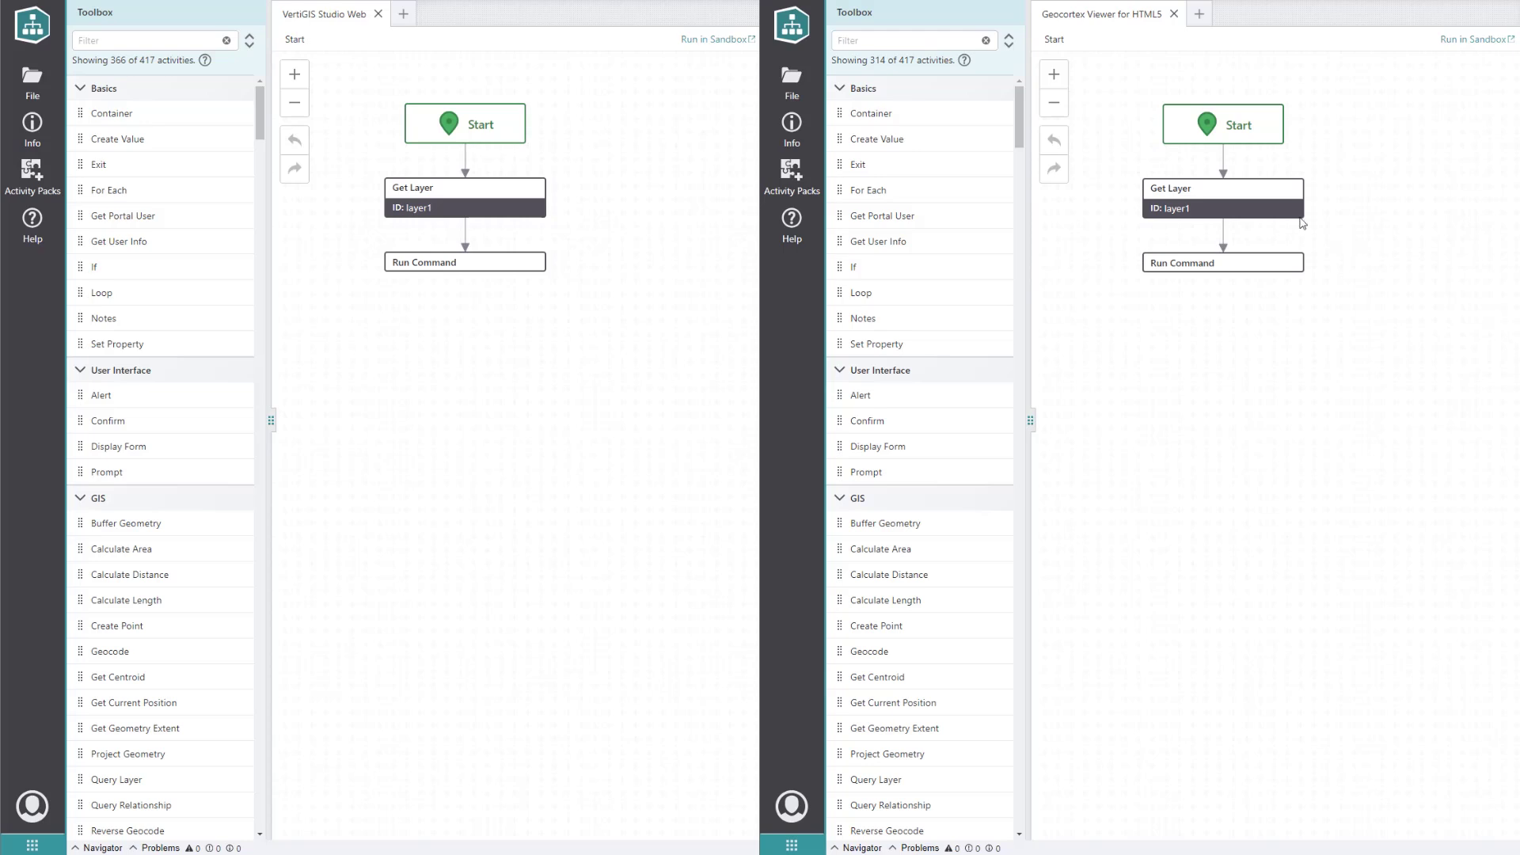
Compare the Get Layer inputs (Layer Id Census vs 2) and Run Command inputs across both workflows.
left_click(1244, 209)
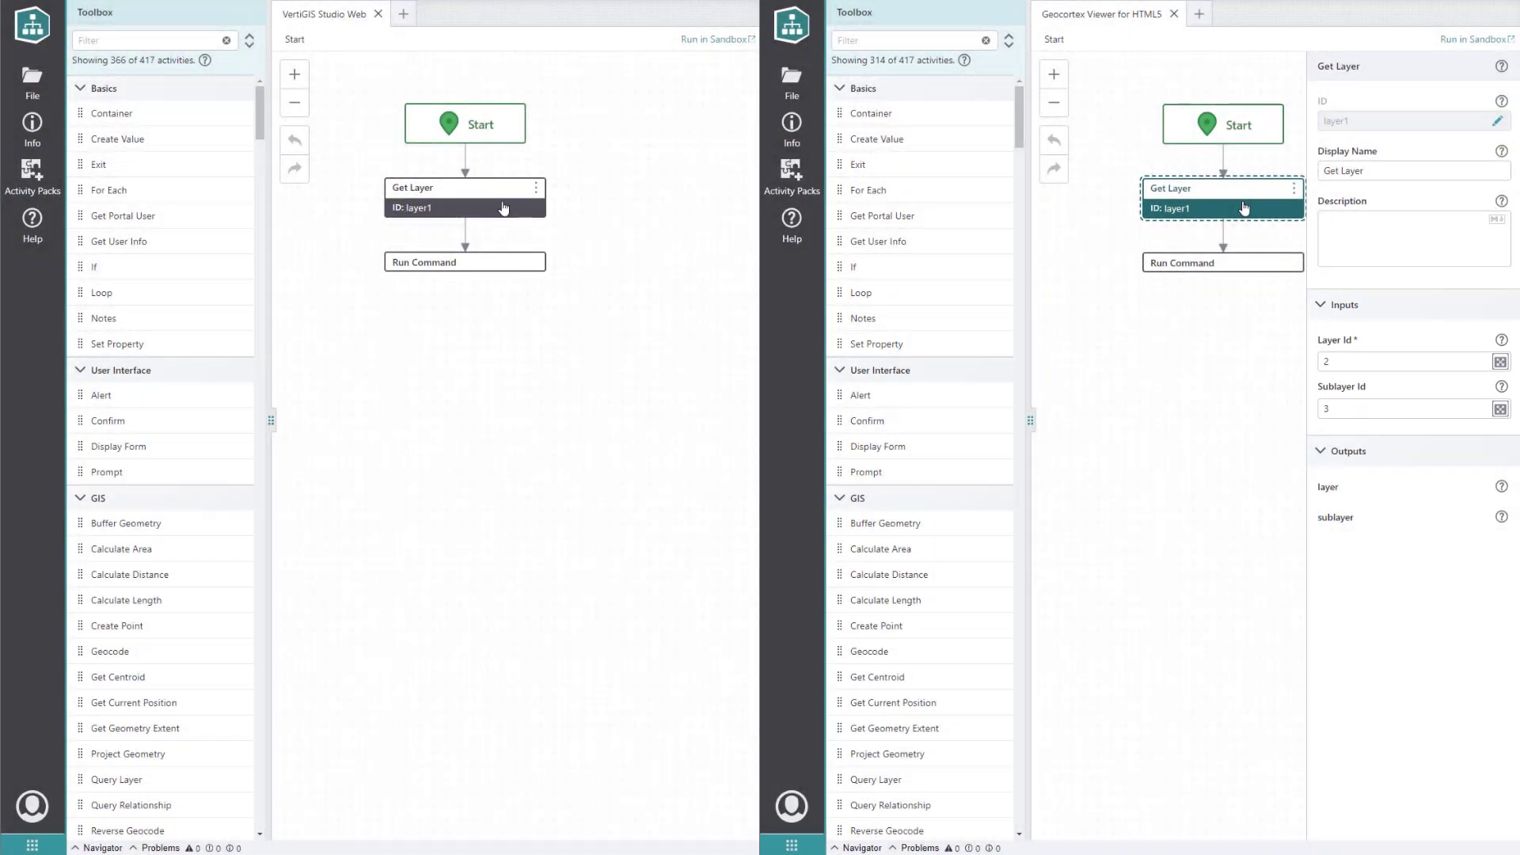
left_click(501, 208)
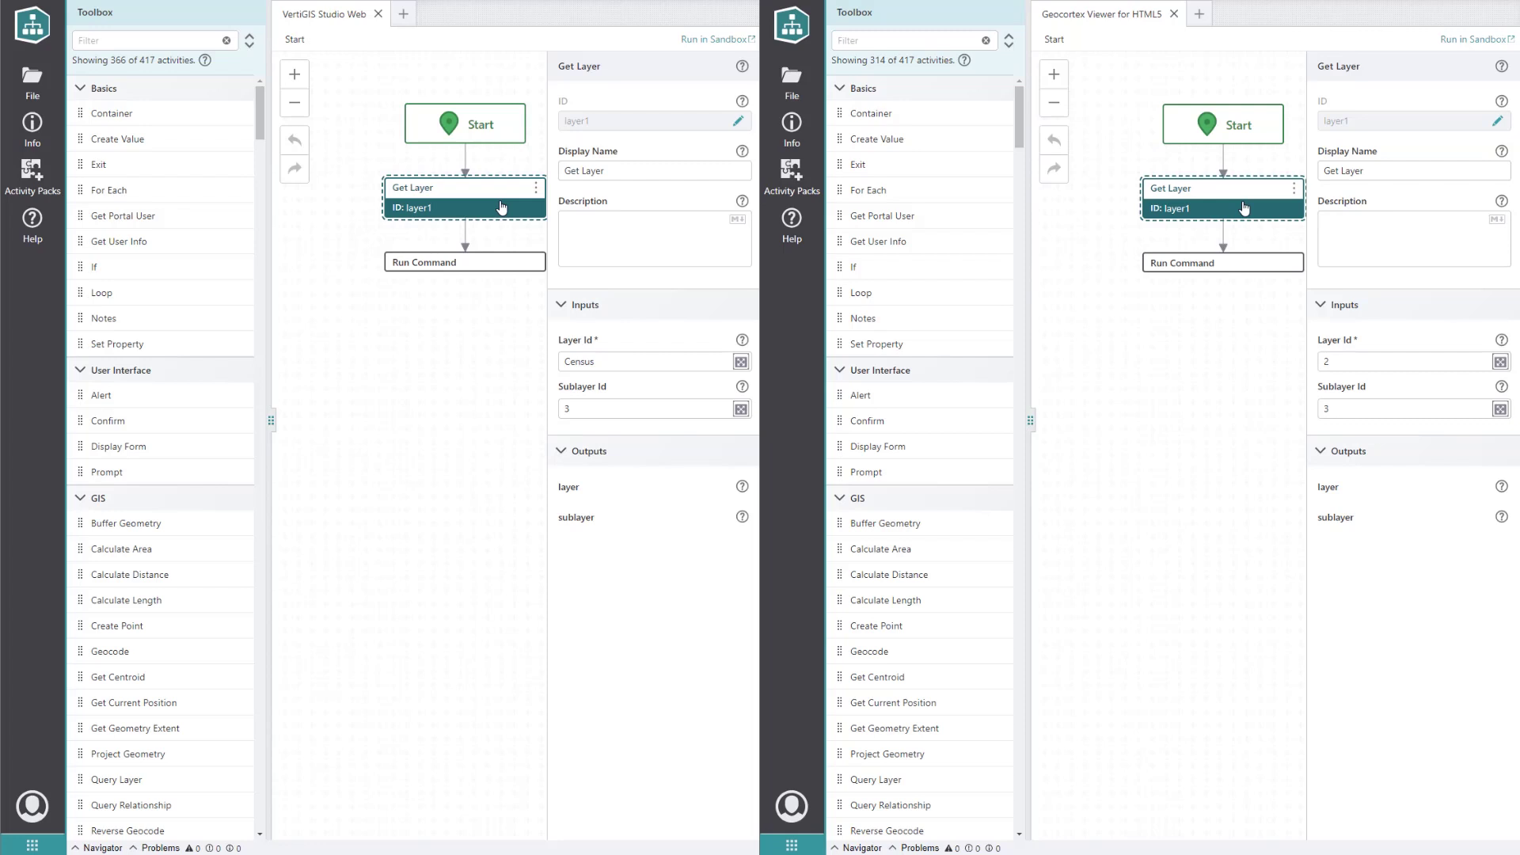
left_click(488, 269)
left_click(1245, 267)
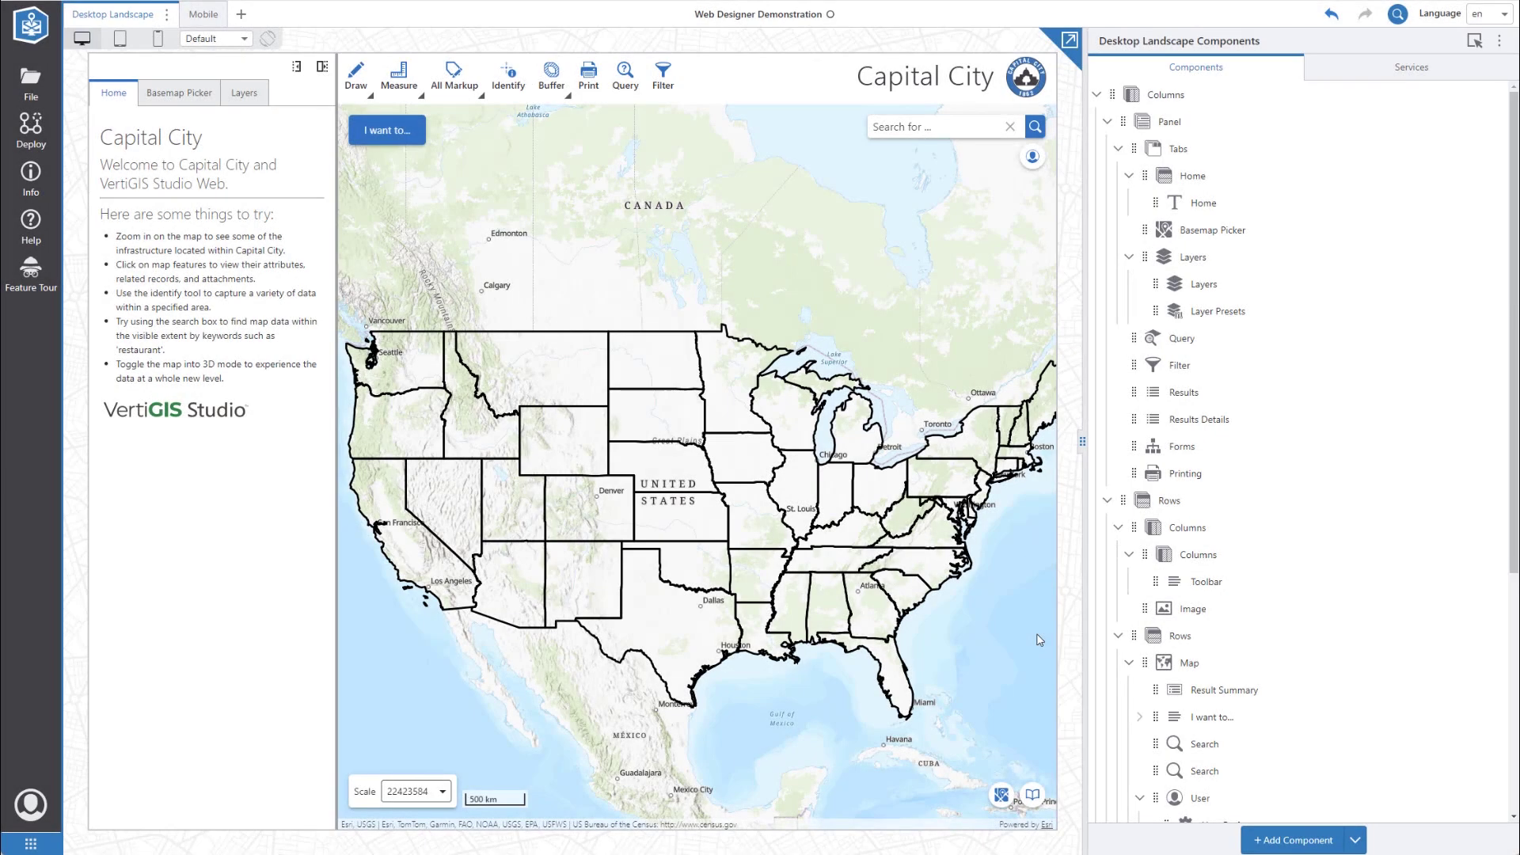
Turn on fields in the Census - States layer's Summary Popup Content, then test it on Florida.
mouse_move(885, 619)
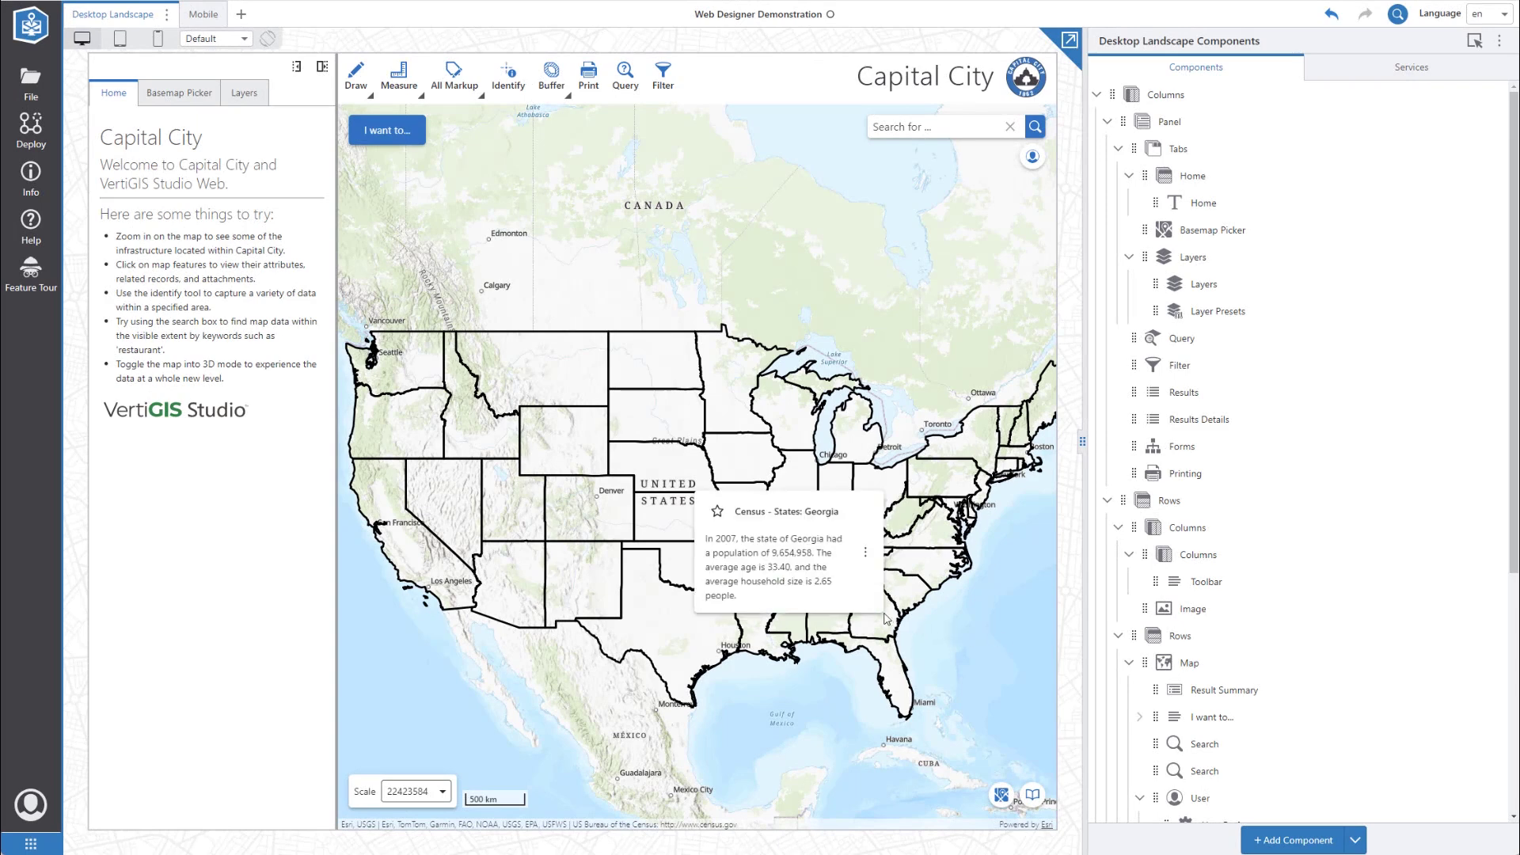
left_click(1189, 665)
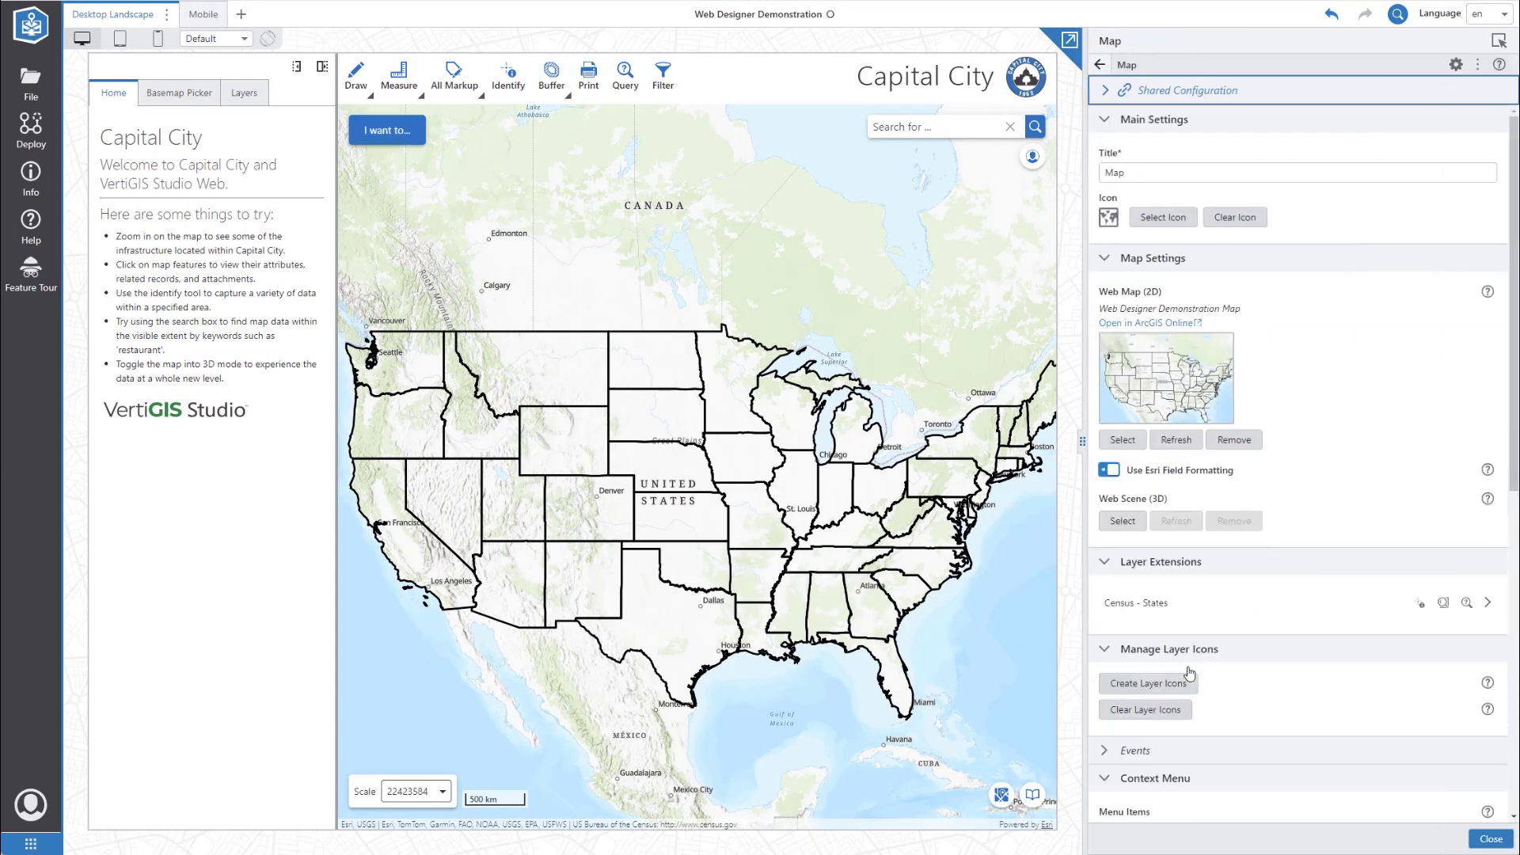
left_click(1185, 602)
scroll(1184, 609, "down", 2)
scroll(1185, 608, "down", 12)
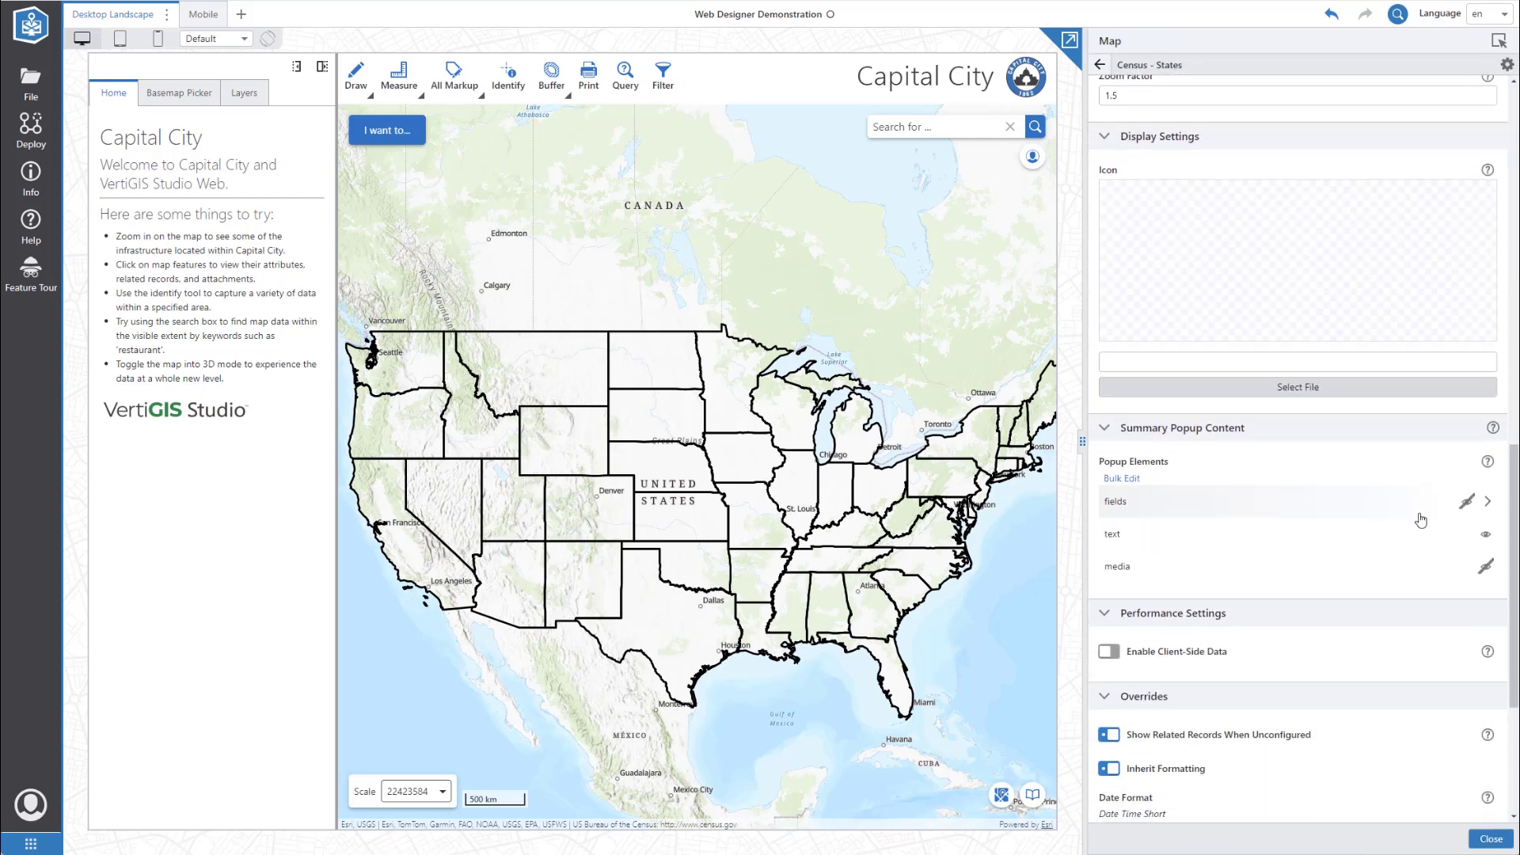
left_click(1467, 501)
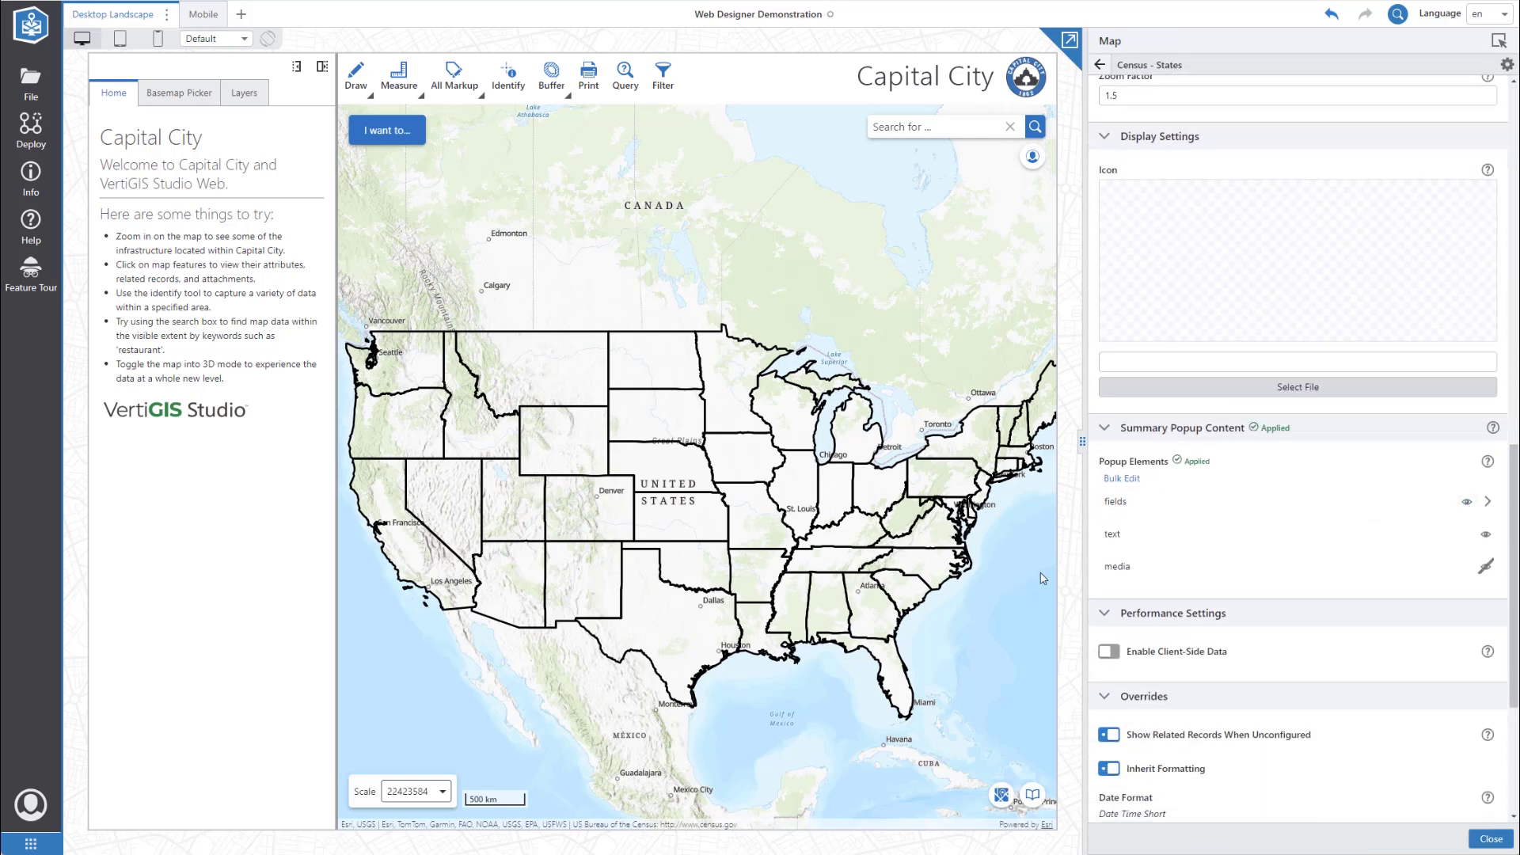
left_click(893, 683)
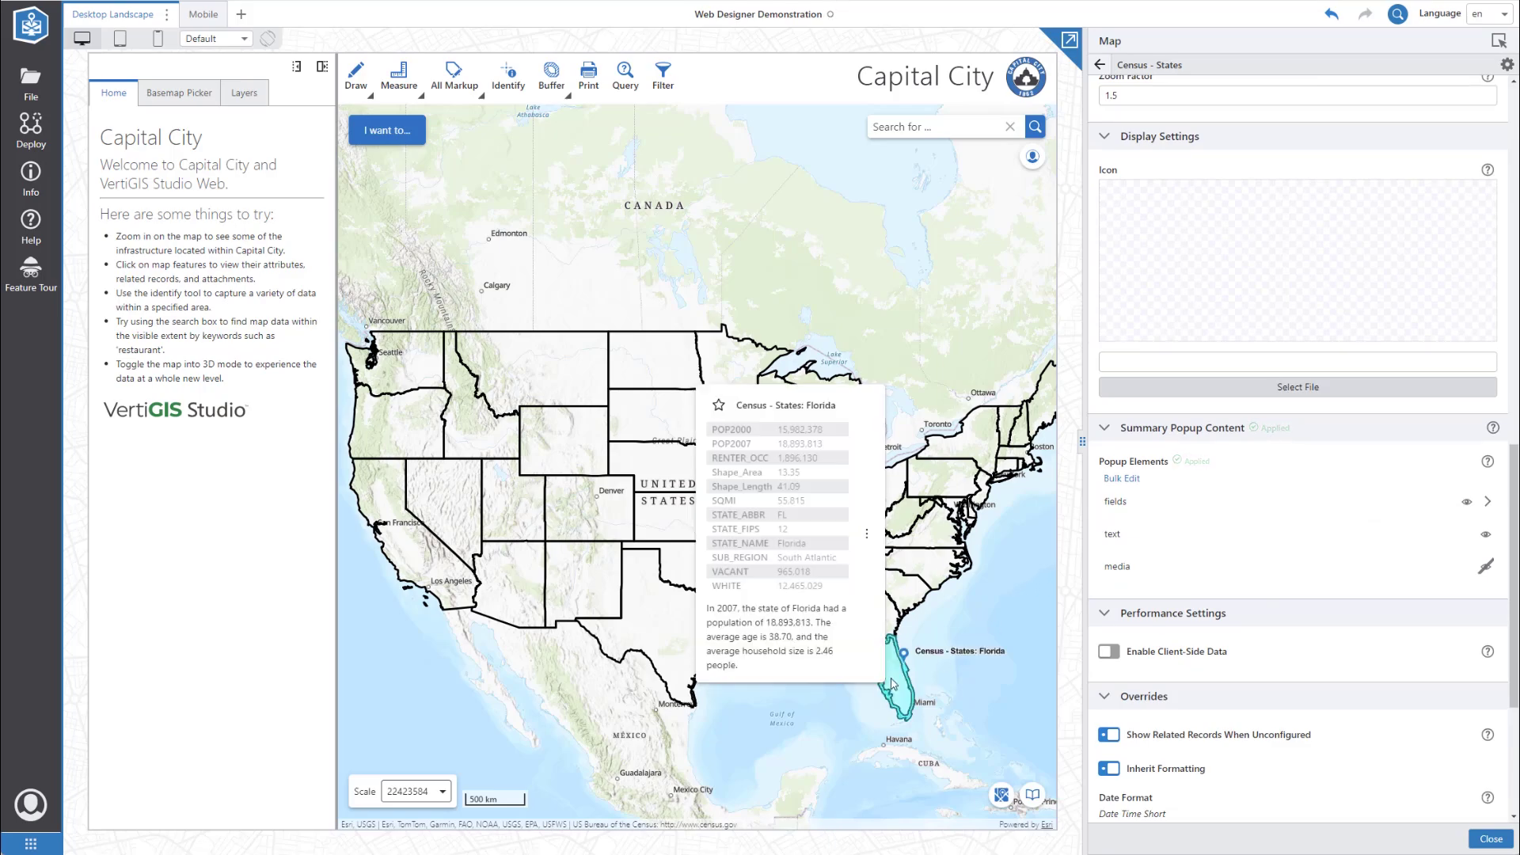